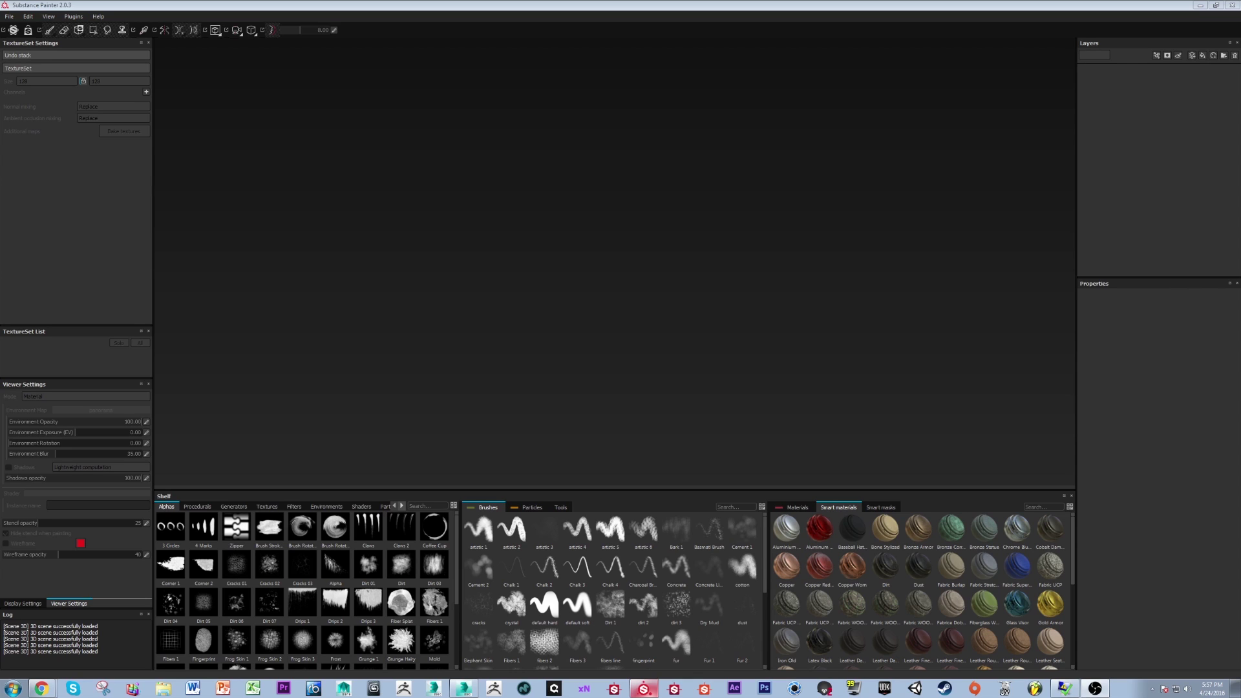
- Switch to 3ds Max, select all the visible low-poly gun parts and unhide all objects in the scene
{"action": "left_click", "coordinate": [464, 685]}
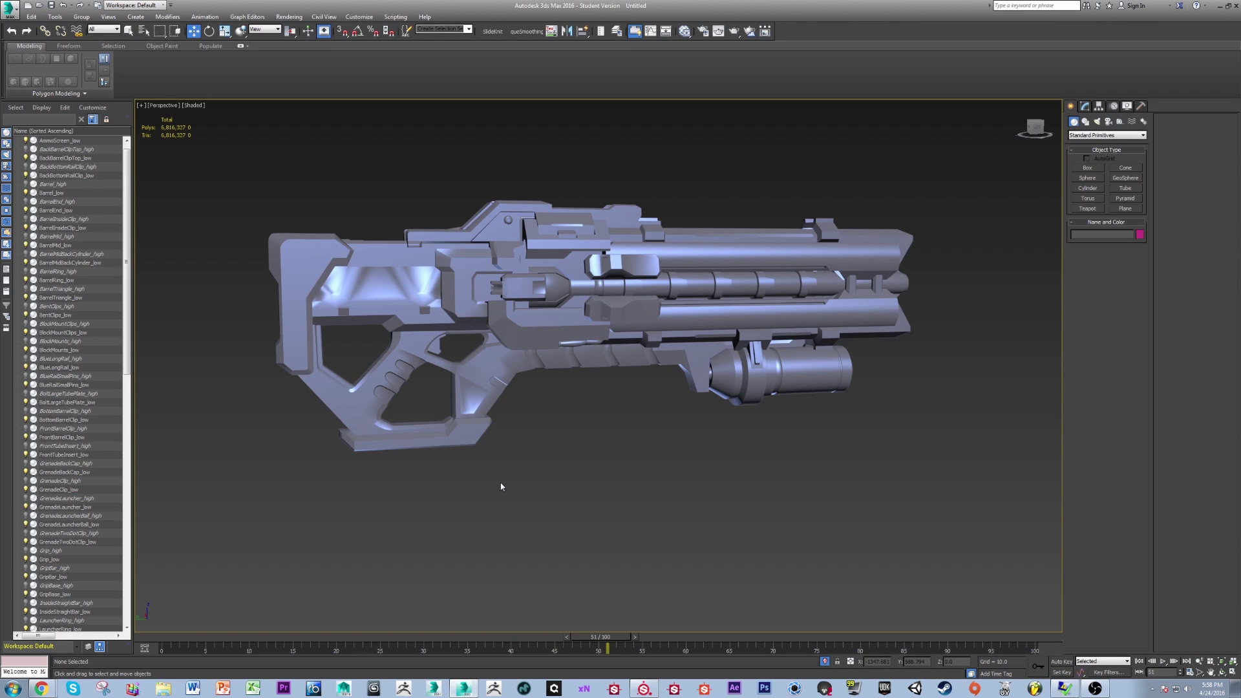
{"action": "left_click_drag", "start_coordinate": [226, 151], "coordinate": [1069, 593]}
{"action": "right_click", "coordinate": [962, 452]}
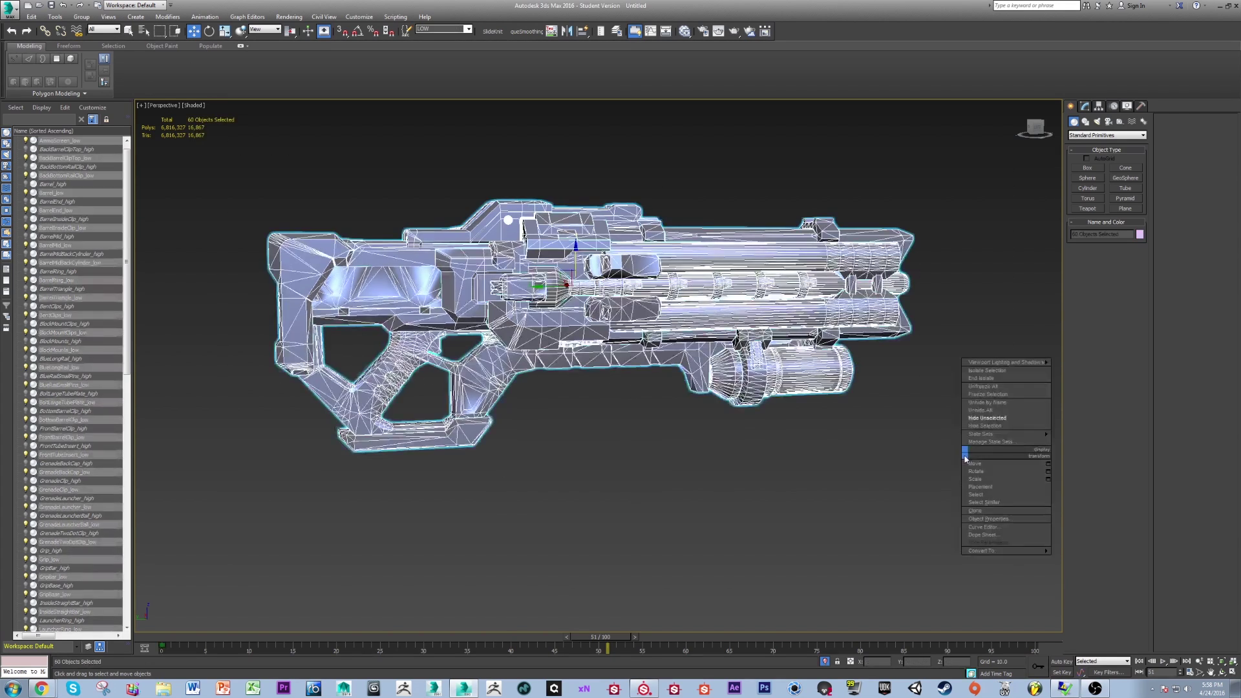
{"action": "left_click", "coordinate": [989, 418]}
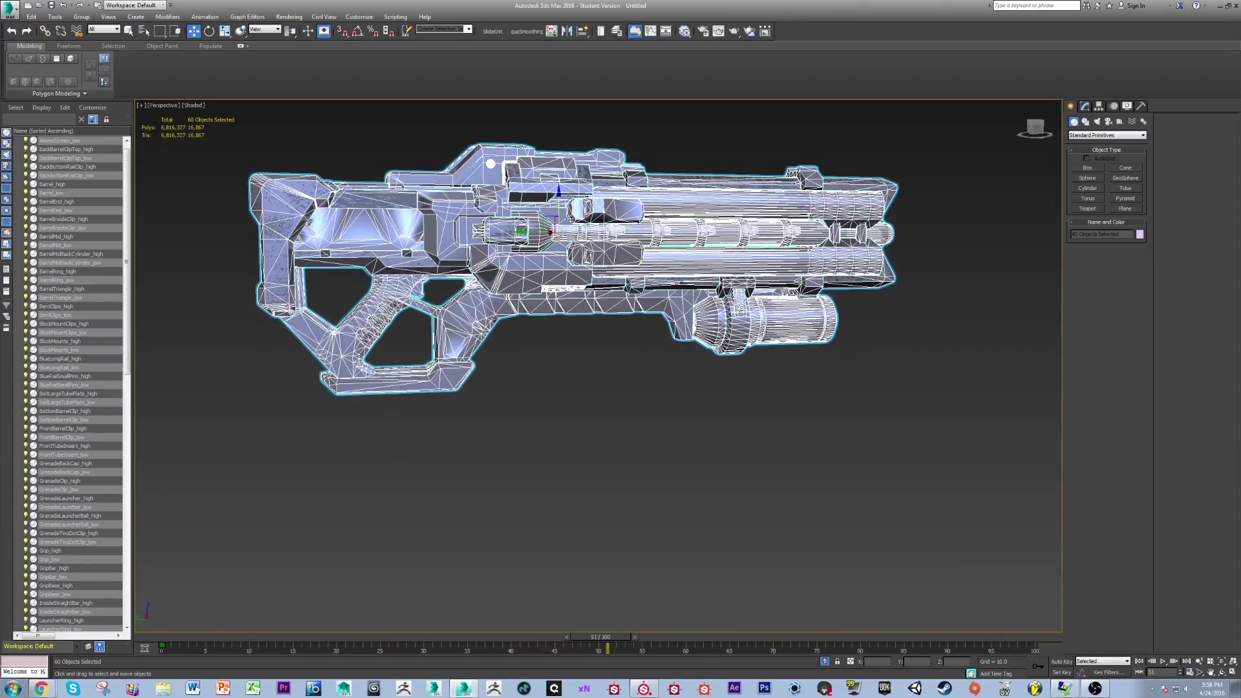
- Move the selected low-poly gun parts straight down, clear of the high-poly gun
{"action": "left_click_drag", "start_coordinate": [560, 206], "coordinate": [561, 488]}
{"action": "middle_click_drag", "start_coordinate": [597, 371], "coordinate": [615, 329]}
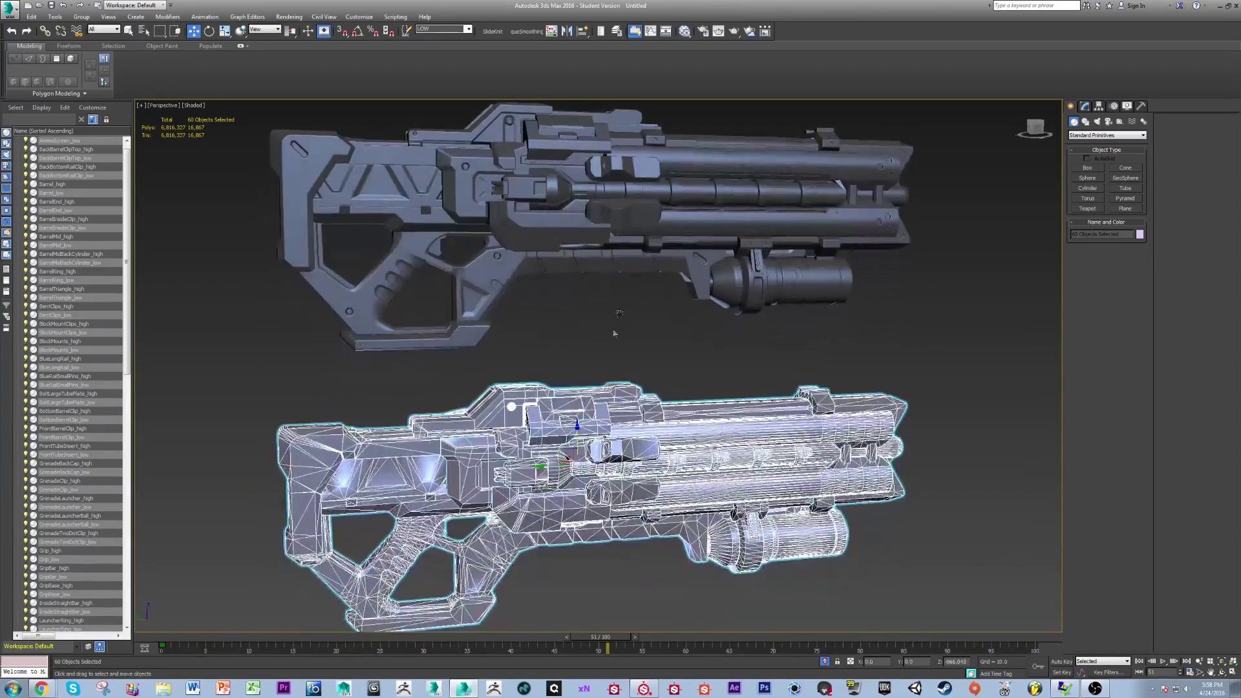
{"action": "left_click", "coordinate": [615, 329]}
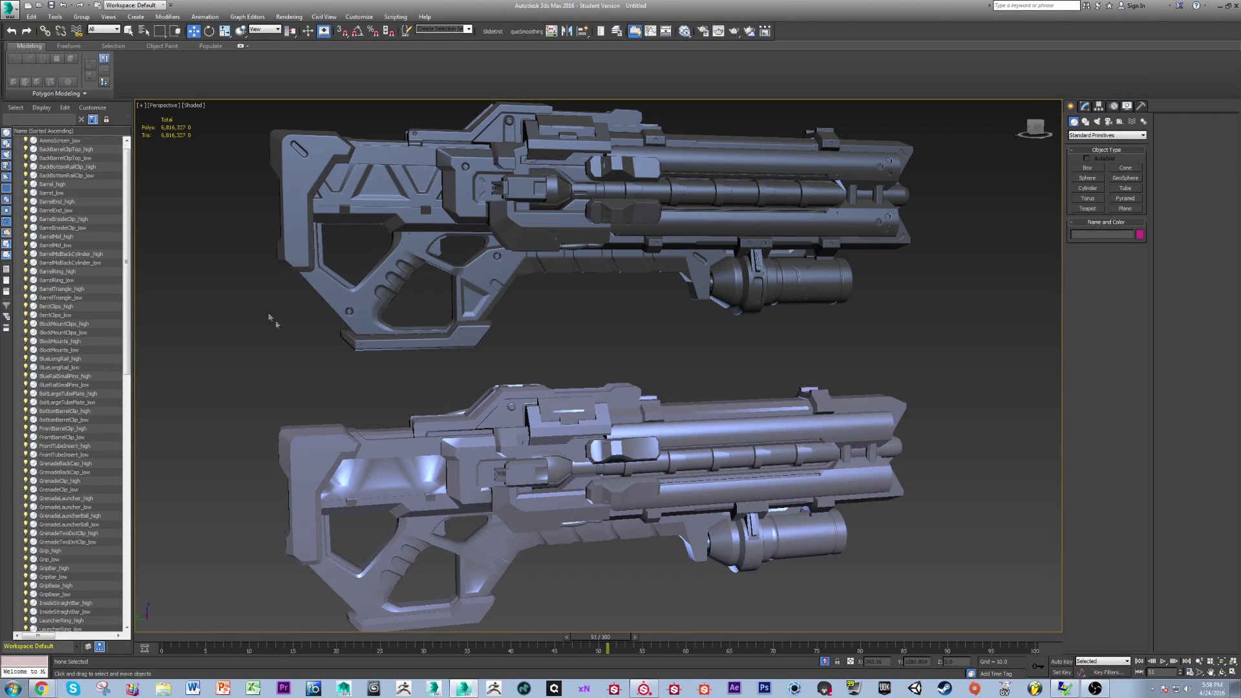
{"action": "middle_click_drag", "start_coordinate": [283, 326], "coordinate": [283, 332], "text": "alt"}
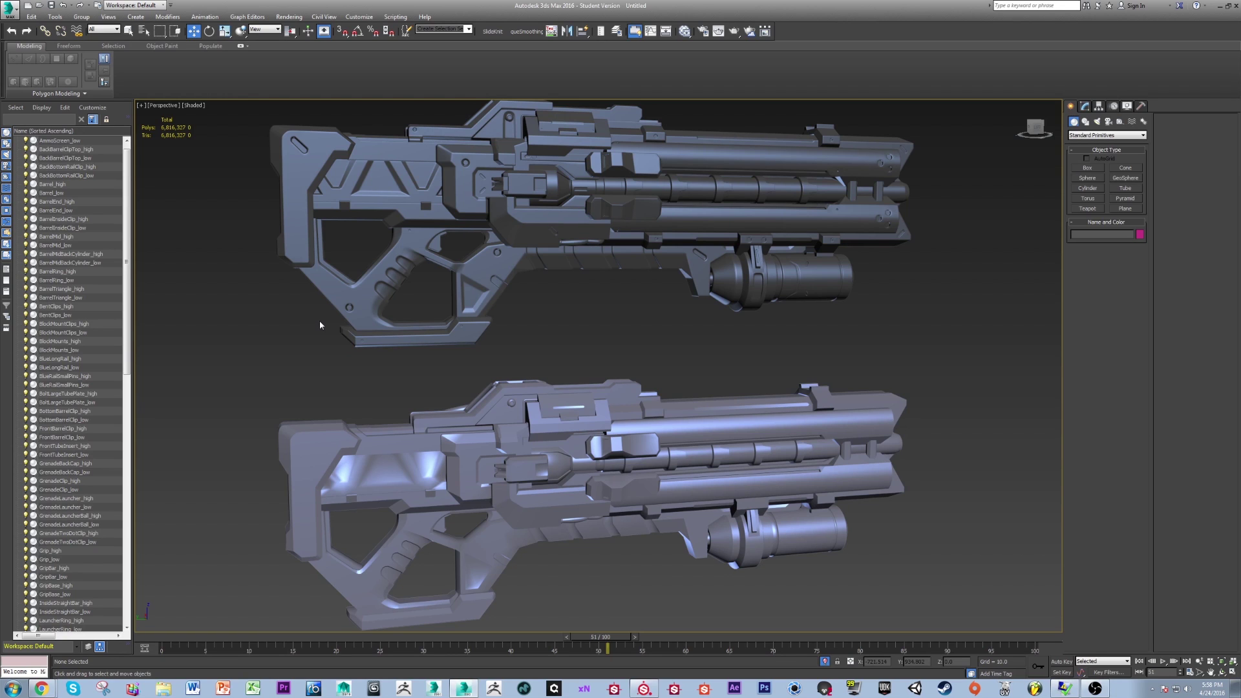
{"action": "middle_click_drag", "start_coordinate": [676, 324], "coordinate": [664, 282]}
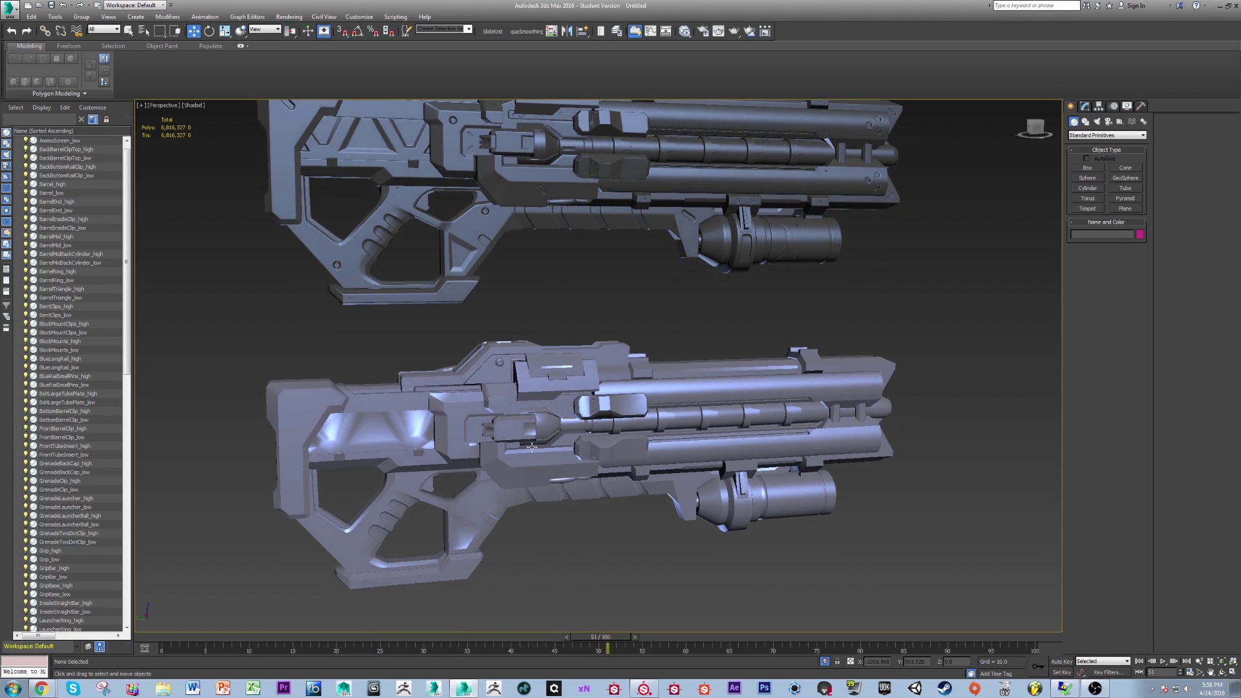
- Select the low-poly grip and its high-poly counterpart to compare their object names, then clear the selection
{"action": "left_click", "coordinate": [575, 501]}
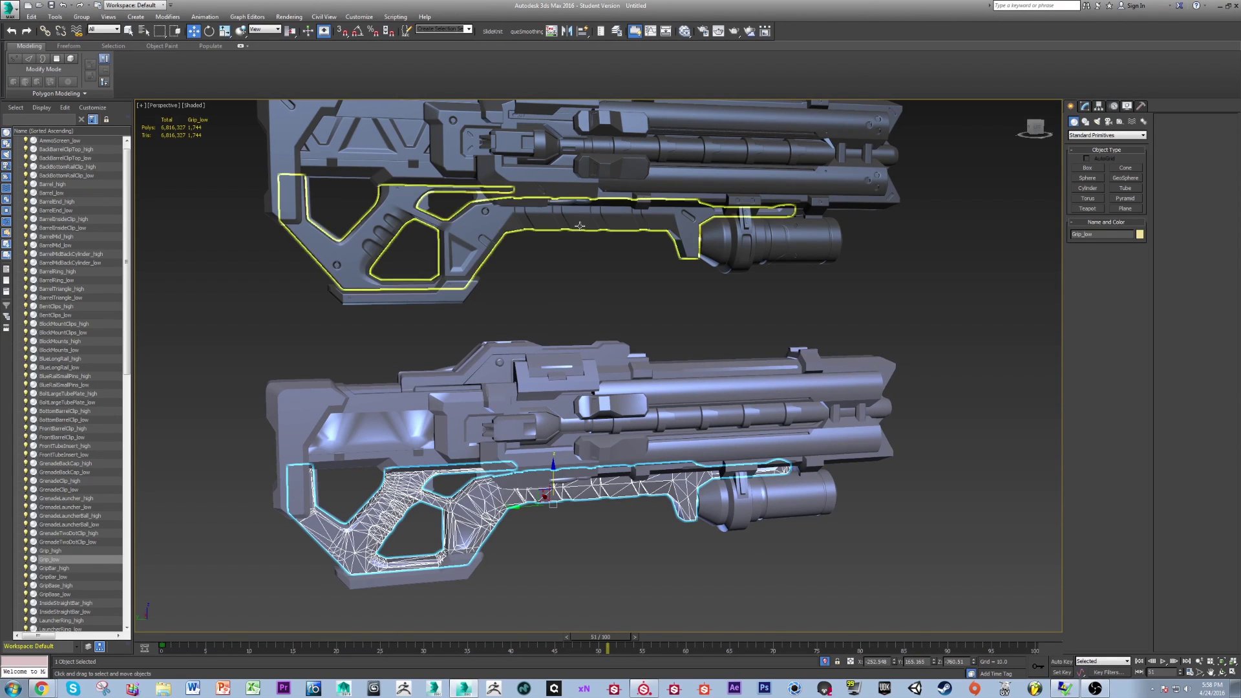
{"action": "left_click", "coordinate": [579, 227], "text": "ctrl"}
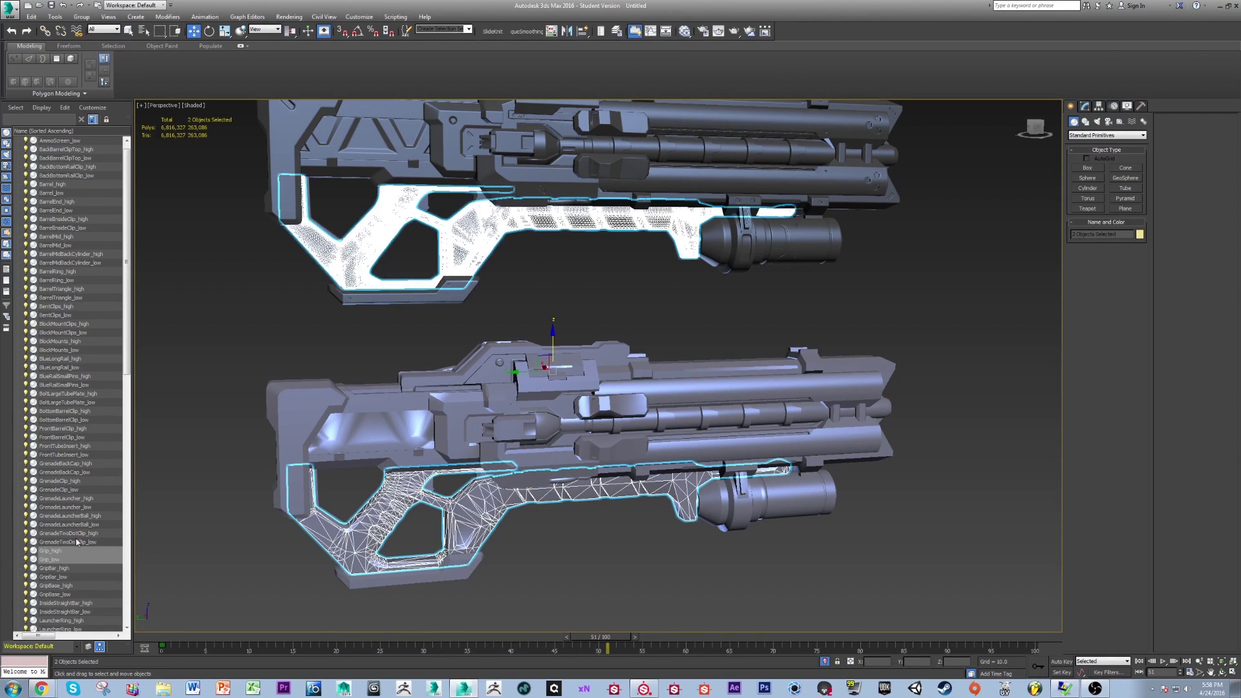
{"action": "left_click", "coordinate": [314, 349]}
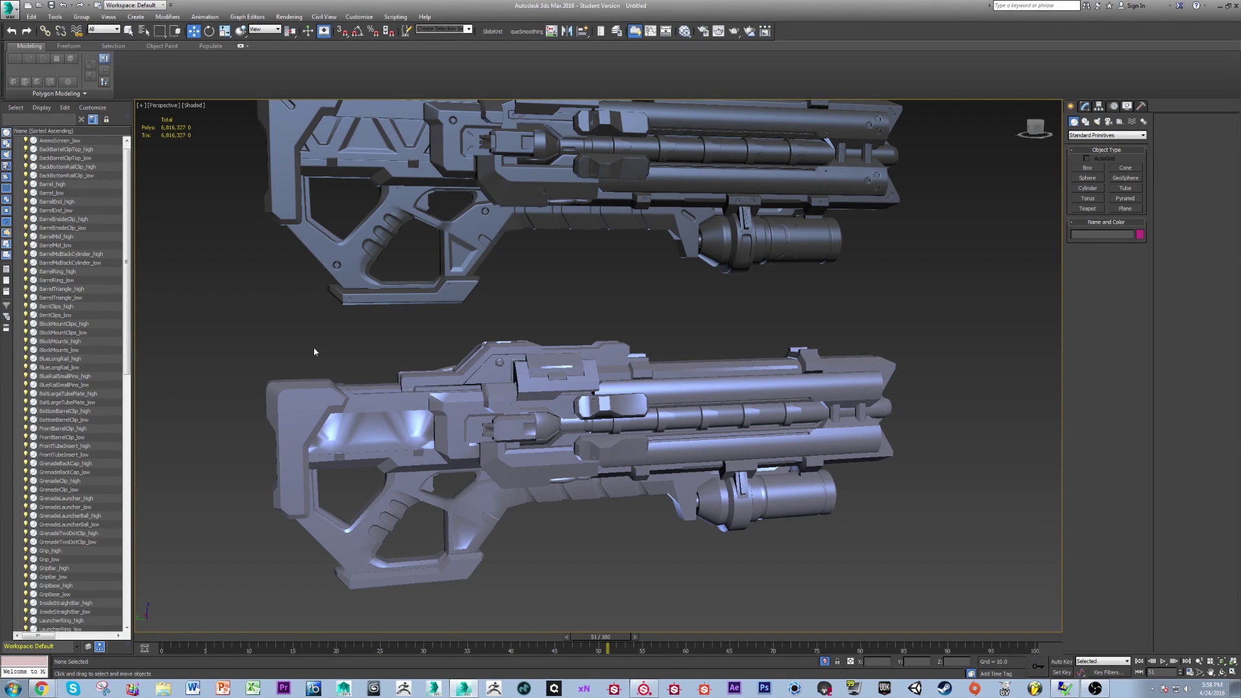
- Undo the selection changes and the low-poly gun's downward move
{"action": "key", "text": "ctrl+z"}
{"action": "key", "text": "ctrl+z"}
{"action": "key", "text": "ctrl+z"}
{"action": "key", "text": "ctrl+z"}
{"action": "key", "text": "ctrl+z"}
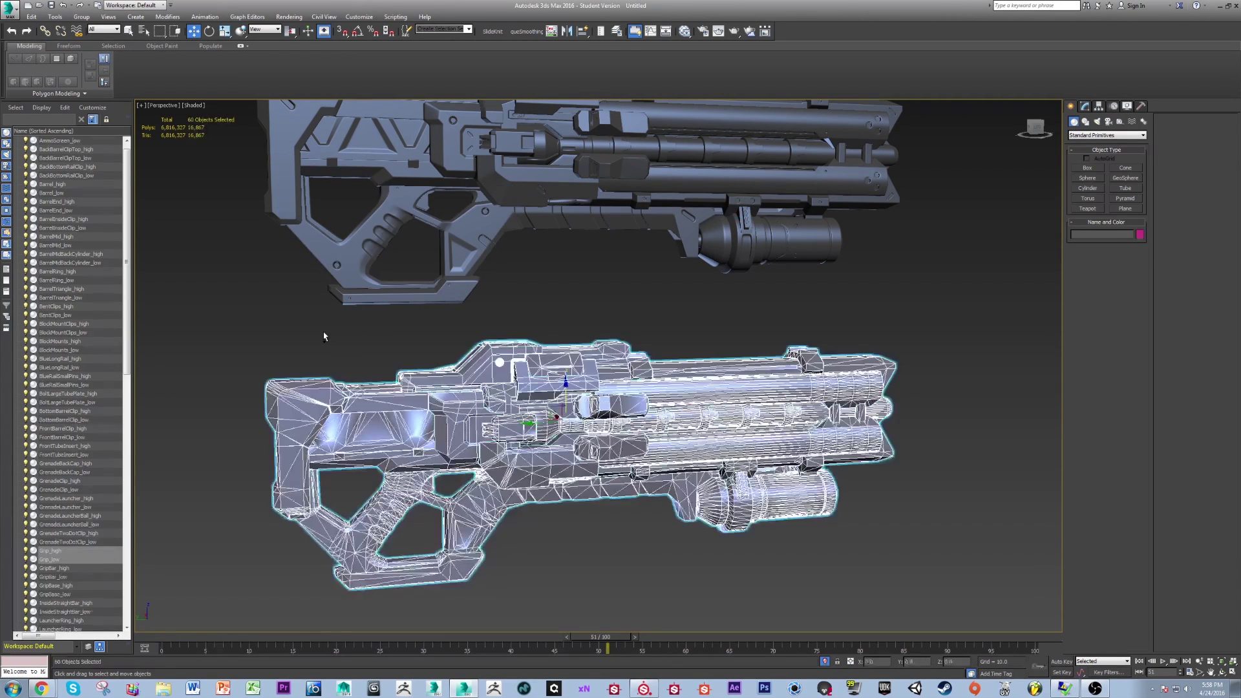
{"action": "middle_click_drag", "start_coordinate": [306, 334], "coordinate": [338, 545]}
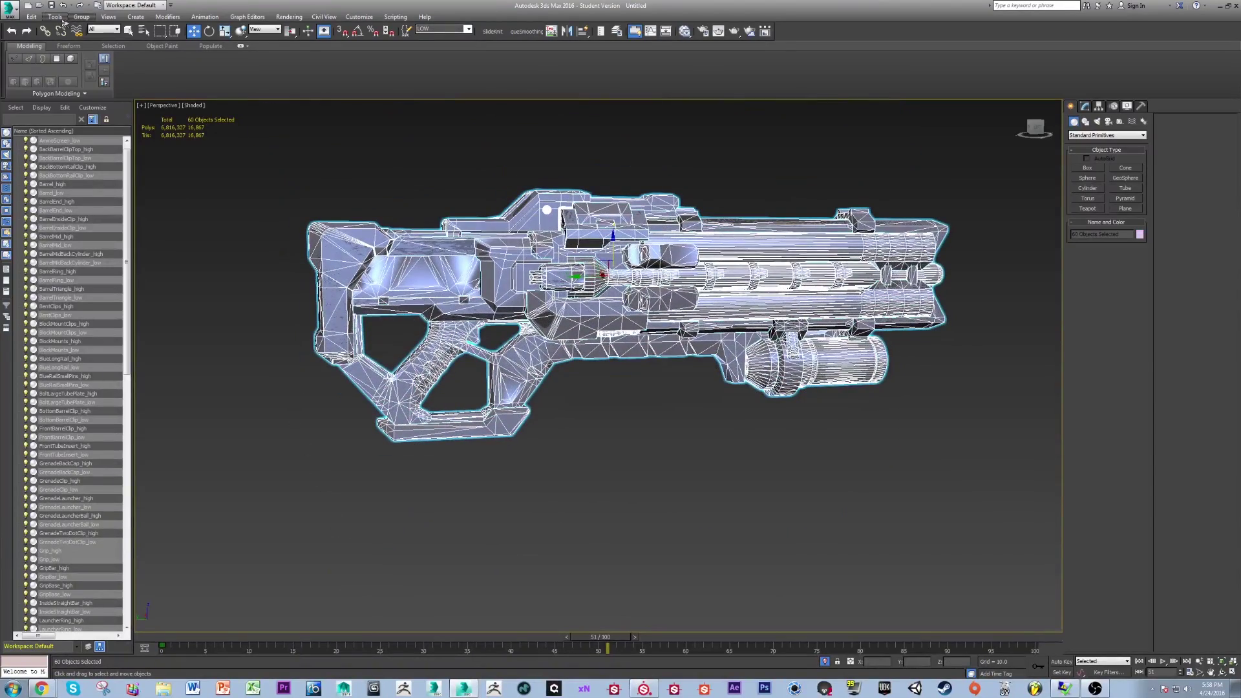
{"action": "left_click", "coordinate": [11, 10]}
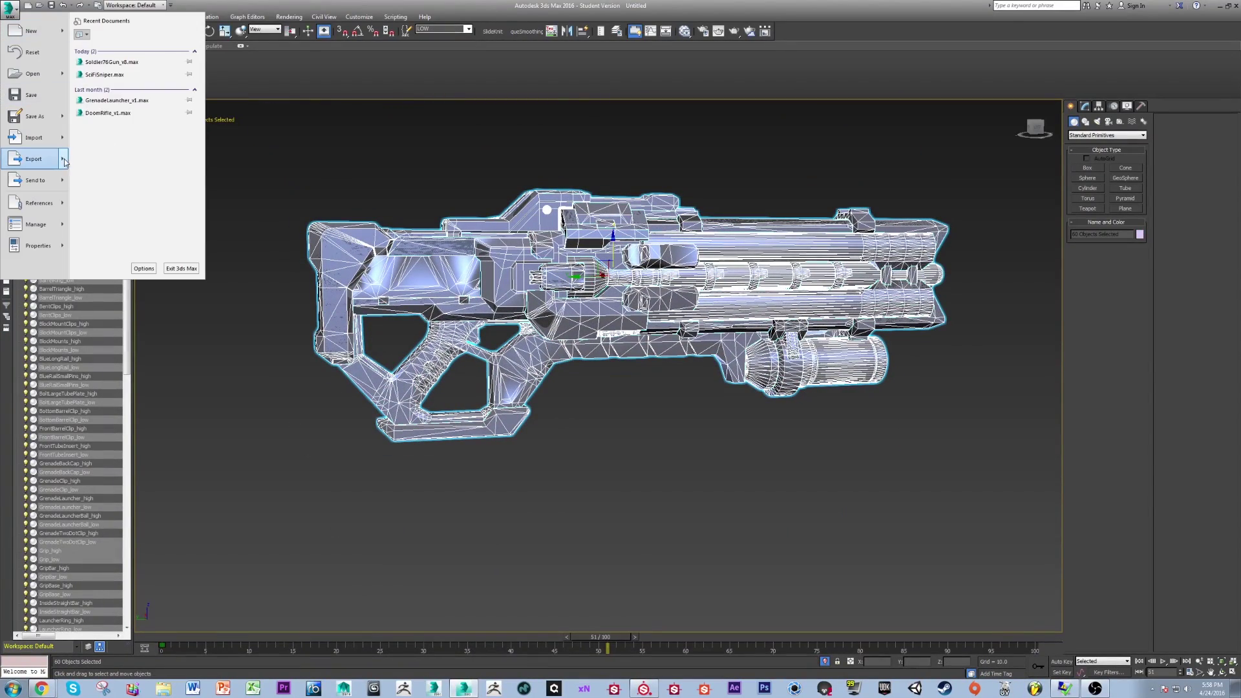
{"action": "mouse_move", "coordinate": [34, 158]}
{"action": "left_click", "coordinate": [114, 77]}
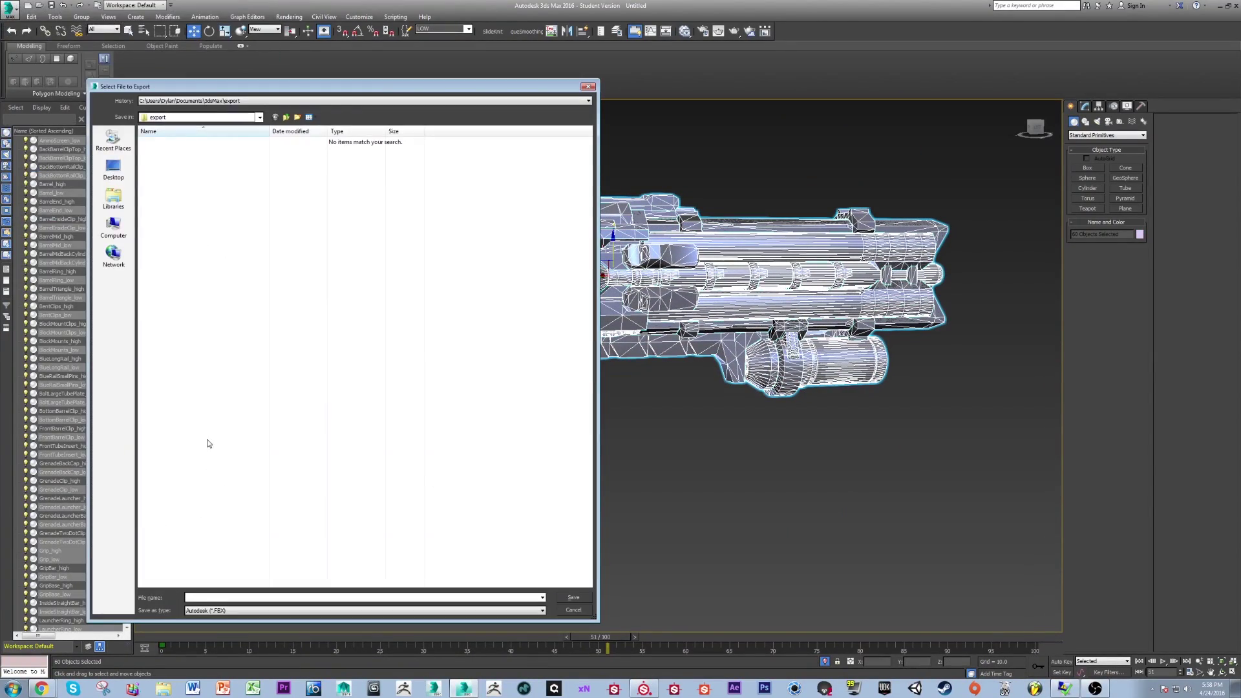
{"action": "left_click", "coordinate": [582, 612]}
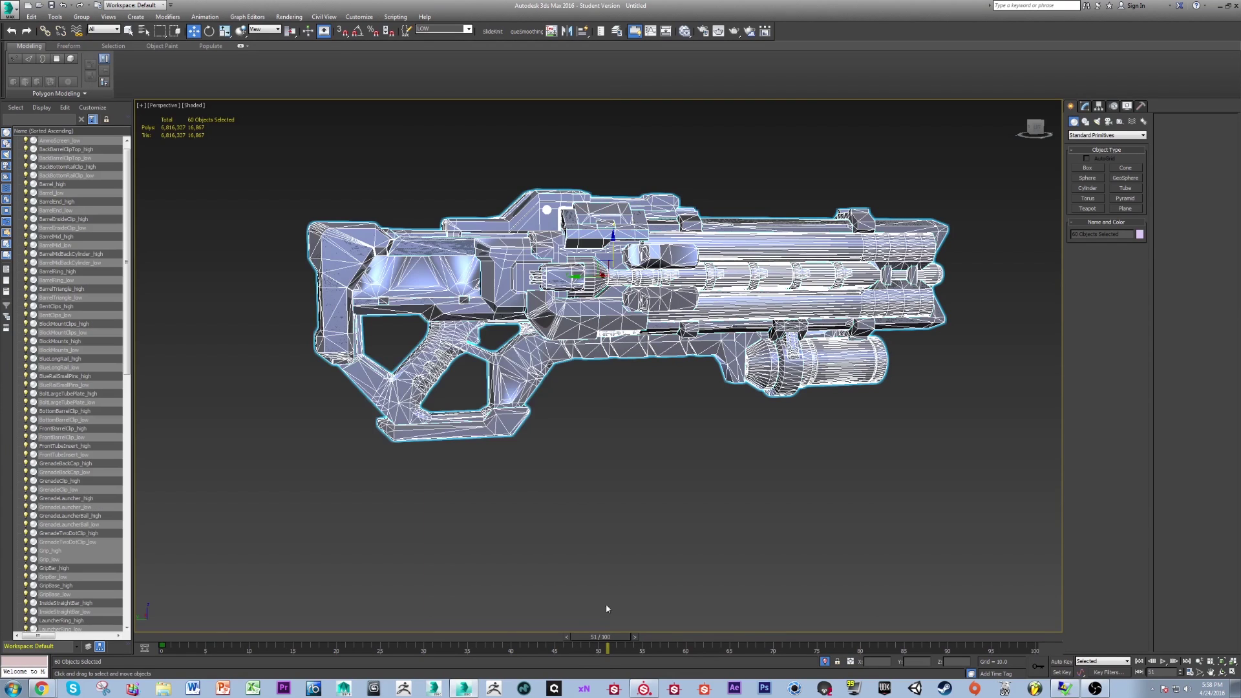
- Switch to Substance Painter and create a pbr-metal-rough project from the Gun_low3 mesh with a document resolution of 2048
{"action": "left_click", "coordinate": [645, 688]}
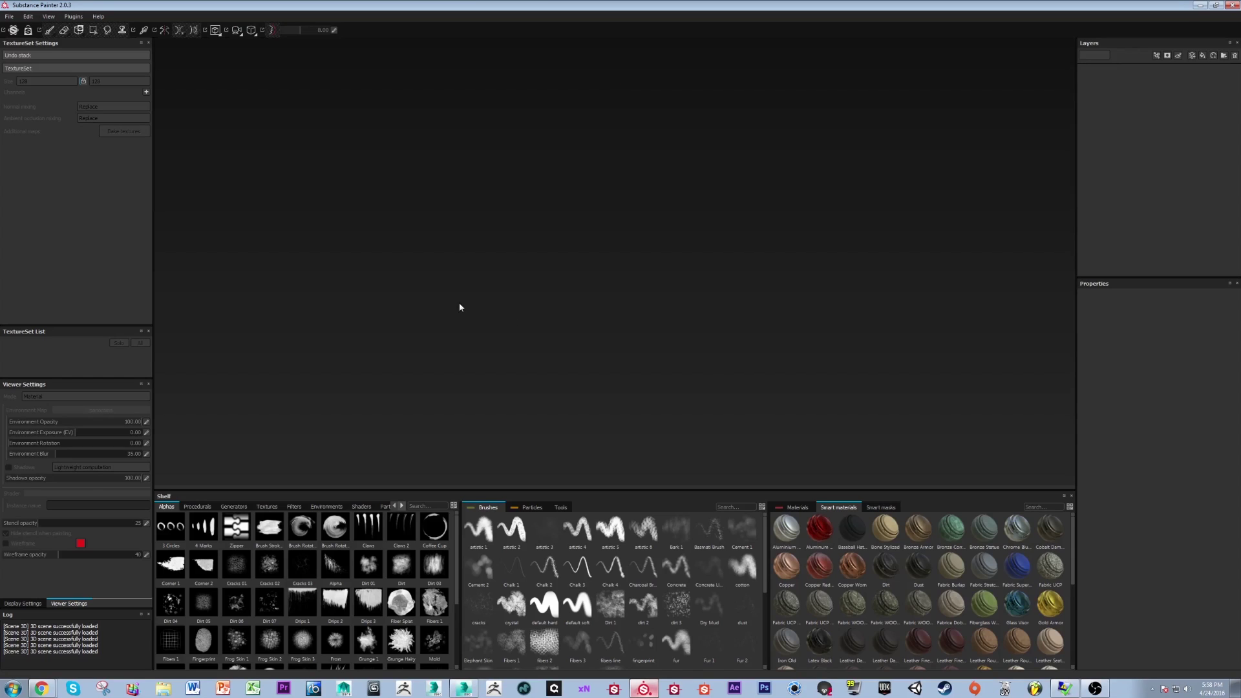
{"action": "left_click", "coordinate": [9, 16]}
{"action": "left_click", "coordinate": [14, 28]}
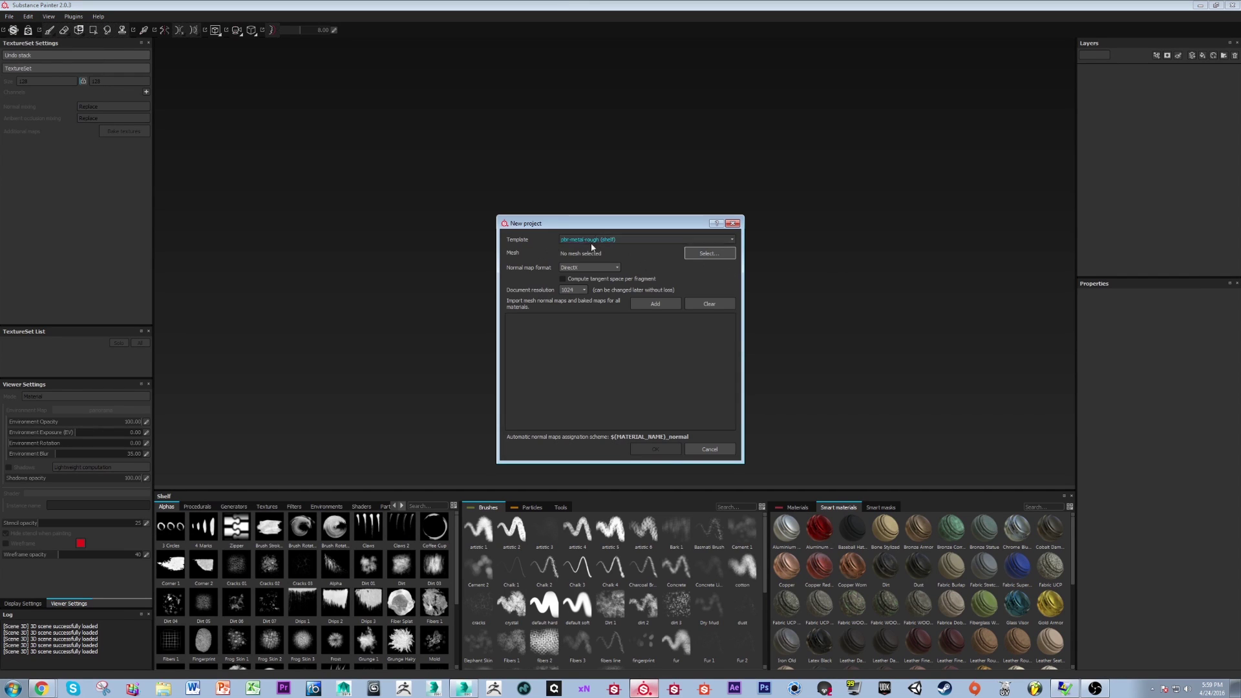
{"action": "left_click", "coordinate": [627, 281]}
{"action": "left_click", "coordinate": [709, 254]}
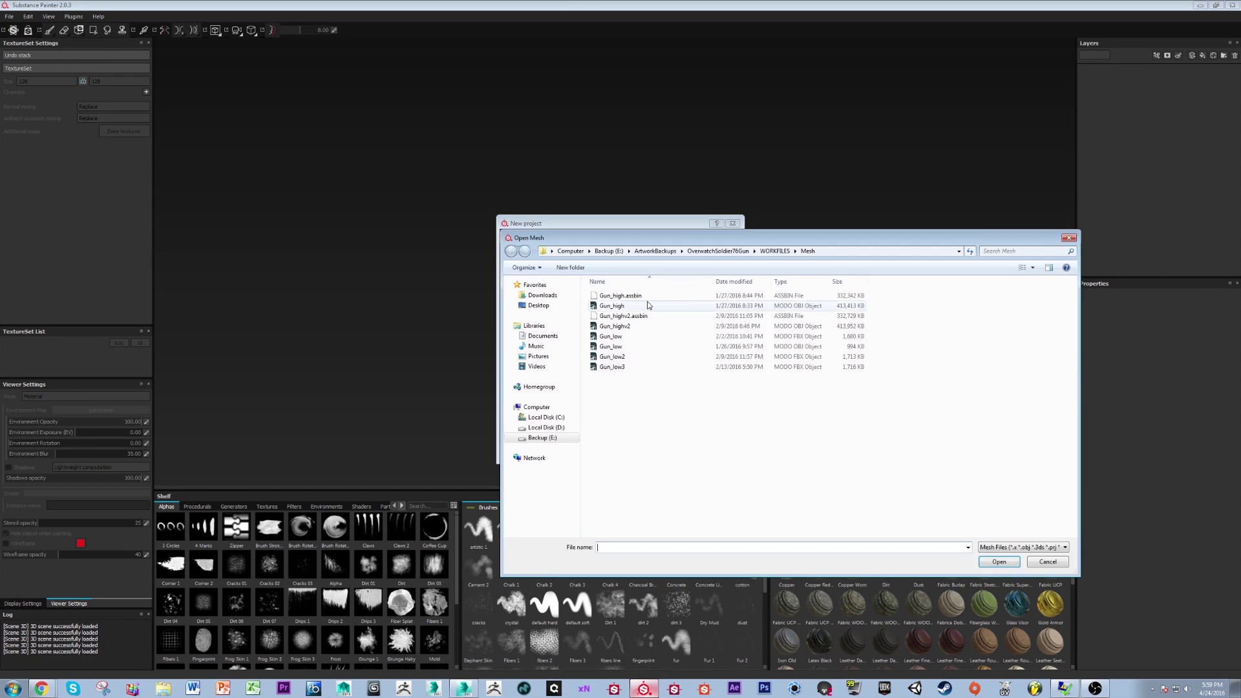
{"action": "double_click", "coordinate": [608, 368]}
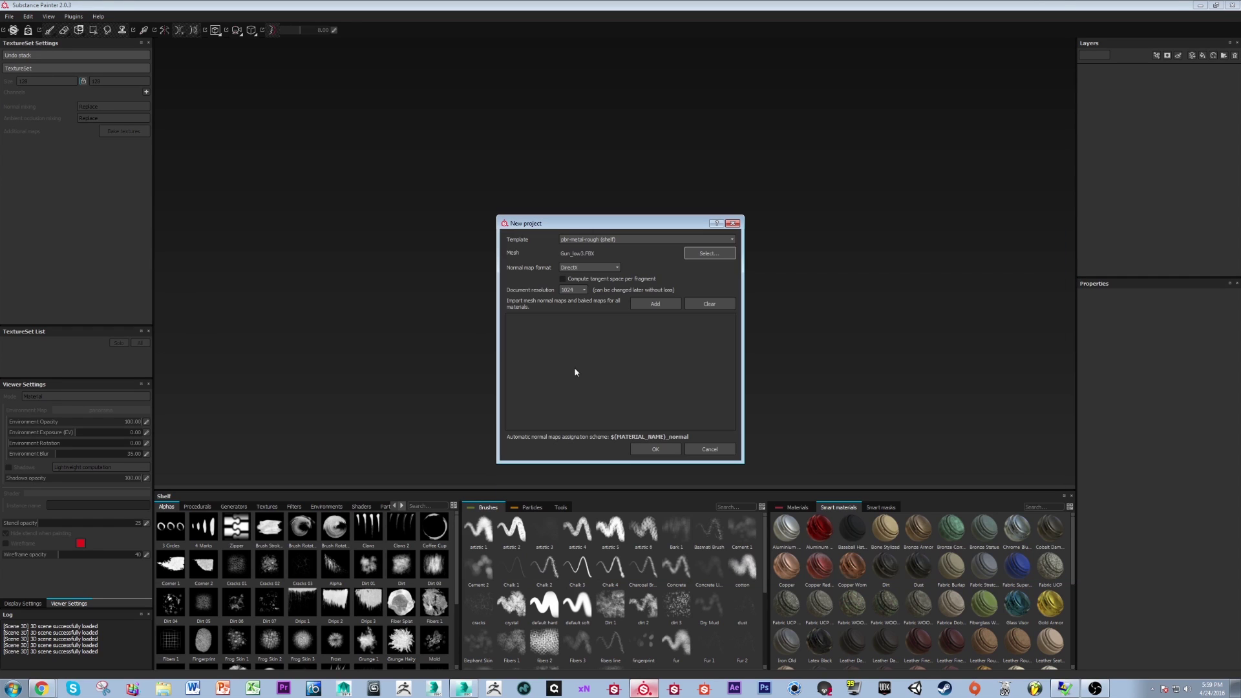
{"action": "left_click", "coordinate": [579, 290]}
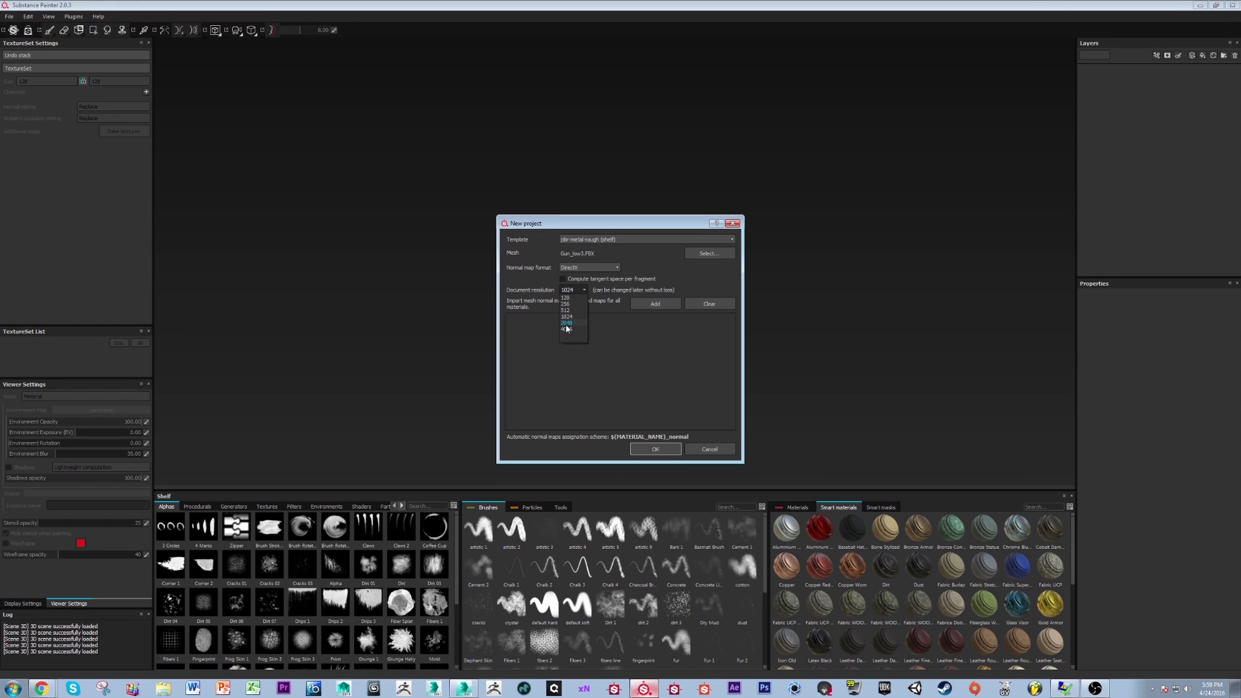
{"action": "left_click", "coordinate": [655, 449]}
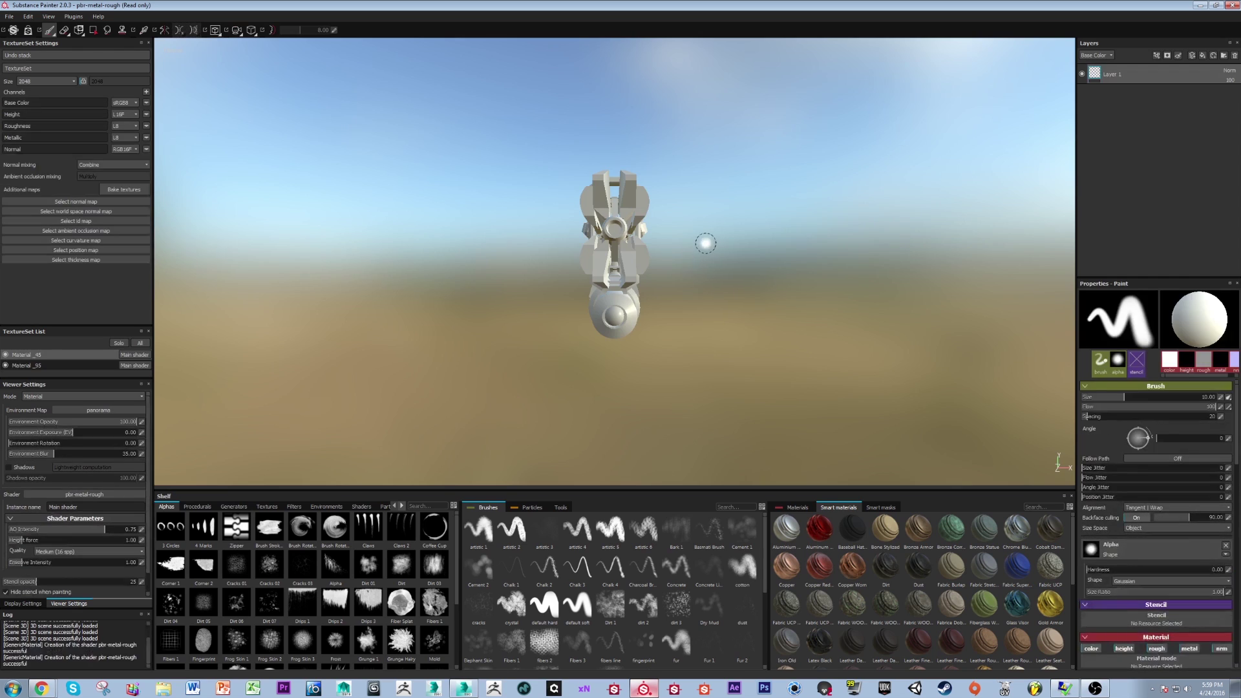
- Turn the gun to a side view and raise the shader's AO Intensity to 1.00
{"action": "left_click_drag", "start_coordinate": [734, 238], "coordinate": [550, 265], "text": "alt"}
{"action": "scroll", "coordinate": [582, 291], "scroll_direction": "up", "scroll_amount": 3}
{"action": "middle_click_drag", "start_coordinate": [628, 388], "coordinate": [658, 297], "text": "alt"}
{"action": "left_click_drag", "start_coordinate": [657, 297], "coordinate": [659, 291], "text": "alt"}
{"action": "middle_click_drag", "start_coordinate": [659, 291], "coordinate": [665, 320], "text": "alt"}
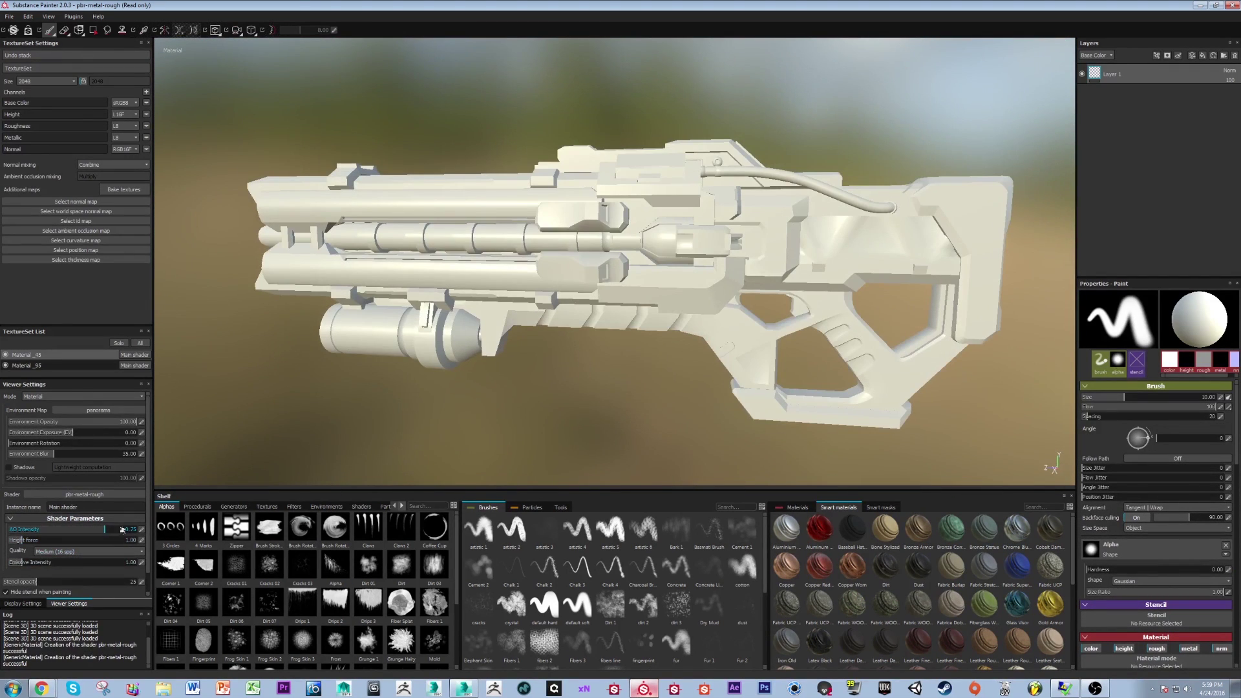
{"action": "left_click_drag", "start_coordinate": [106, 529], "coordinate": [143, 532]}
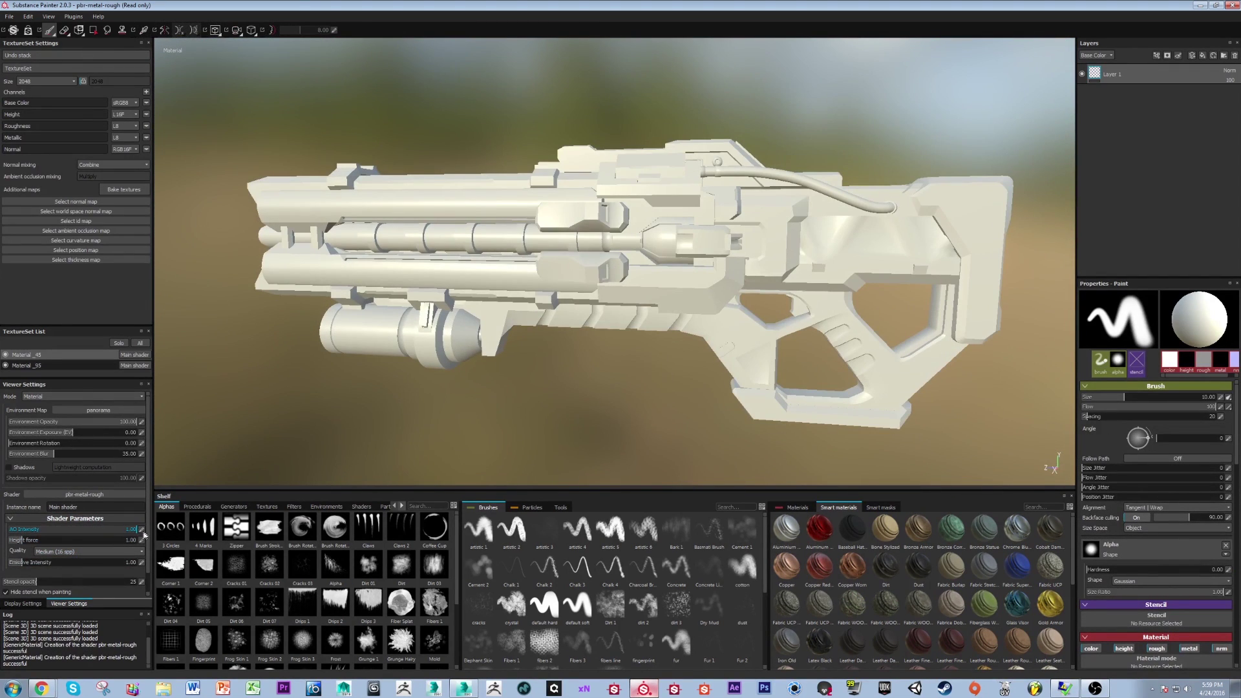
- Add a fill layer and set its base color to a neutral grey with a value of 0.399
{"action": "left_click", "coordinate": [1202, 57]}
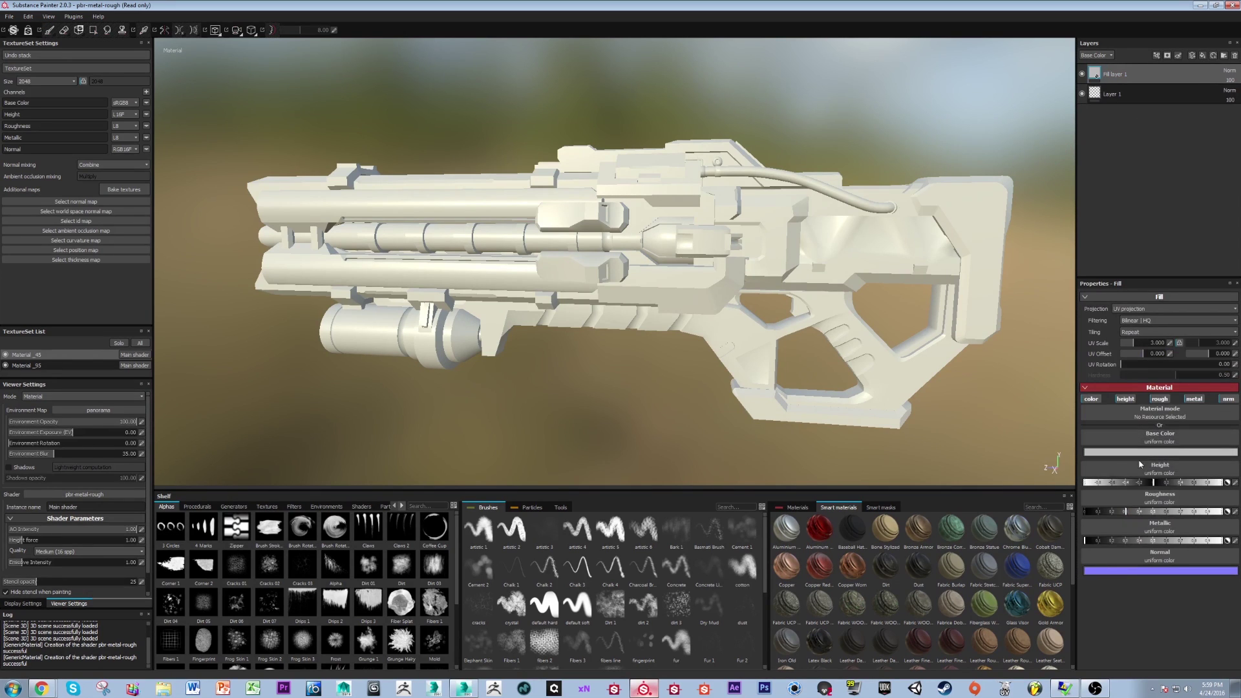
{"action": "left_click", "coordinate": [1172, 453]}
{"action": "left_click", "coordinate": [1184, 446]}
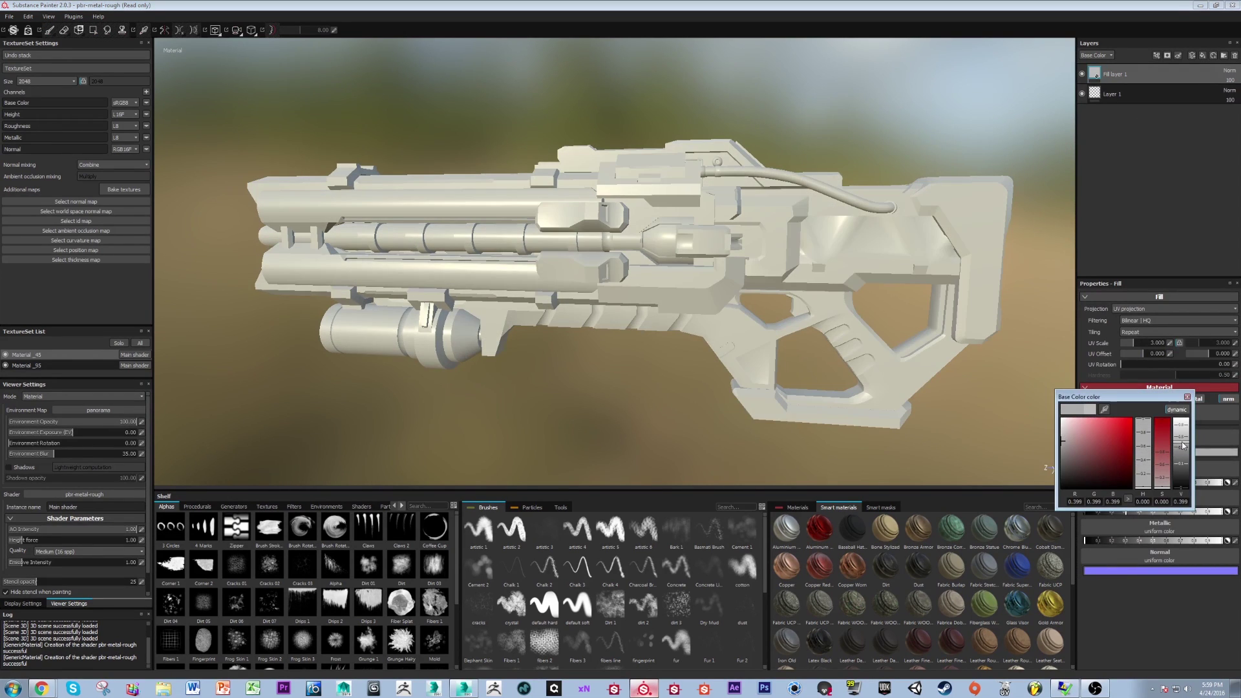
{"action": "left_click", "coordinate": [1187, 397]}
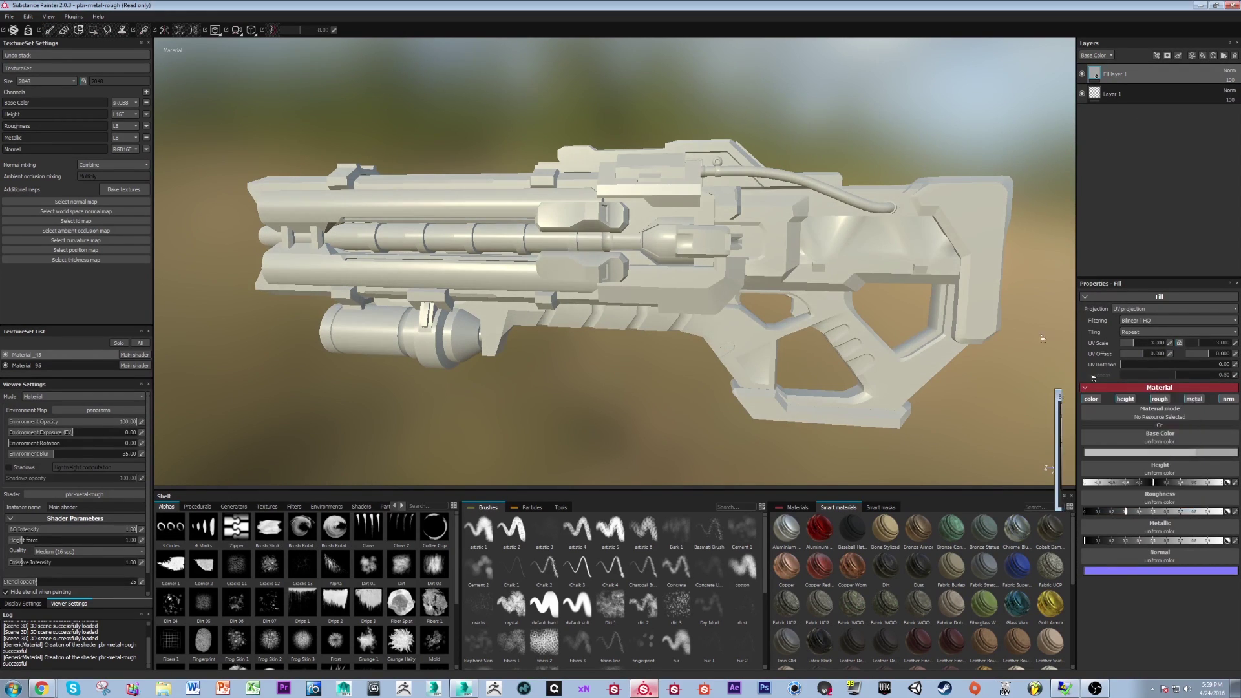
- Change the environment map to over_the_clouds and rotate it to about 175 degrees to light the gun's side
{"action": "left_click_drag", "start_coordinate": [859, 259], "coordinate": [807, 284], "text": "alt"}
{"action": "middle_click_drag", "start_coordinate": [808, 284], "coordinate": [801, 262], "text": "alt"}
{"action": "left_click_drag", "start_coordinate": [801, 261], "coordinate": [646, 304], "text": "alt"}
{"action": "middle_click_drag", "start_coordinate": [646, 303], "coordinate": [695, 310], "text": "alt"}
{"action": "left_click_drag", "start_coordinate": [695, 310], "coordinate": [549, 341], "text": "alt"}
{"action": "middle_click_drag", "start_coordinate": [270, 455], "coordinate": [263, 421], "text": "alt"}
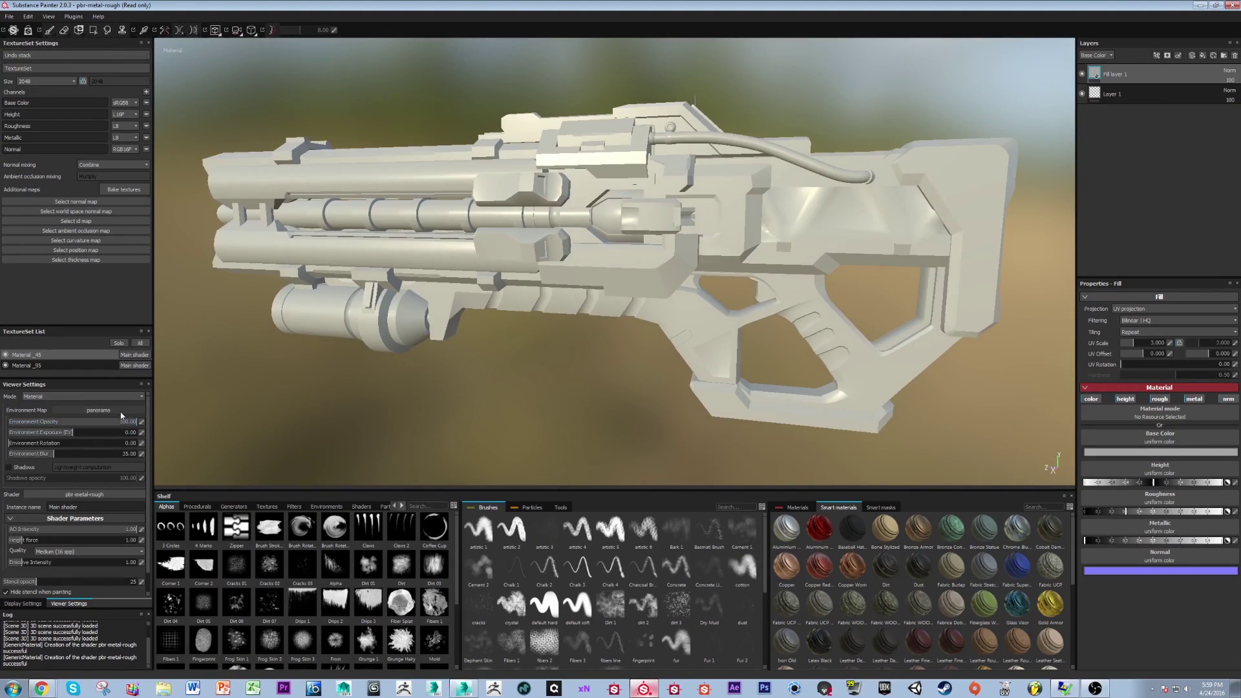
{"action": "left_click", "coordinate": [120, 410]}
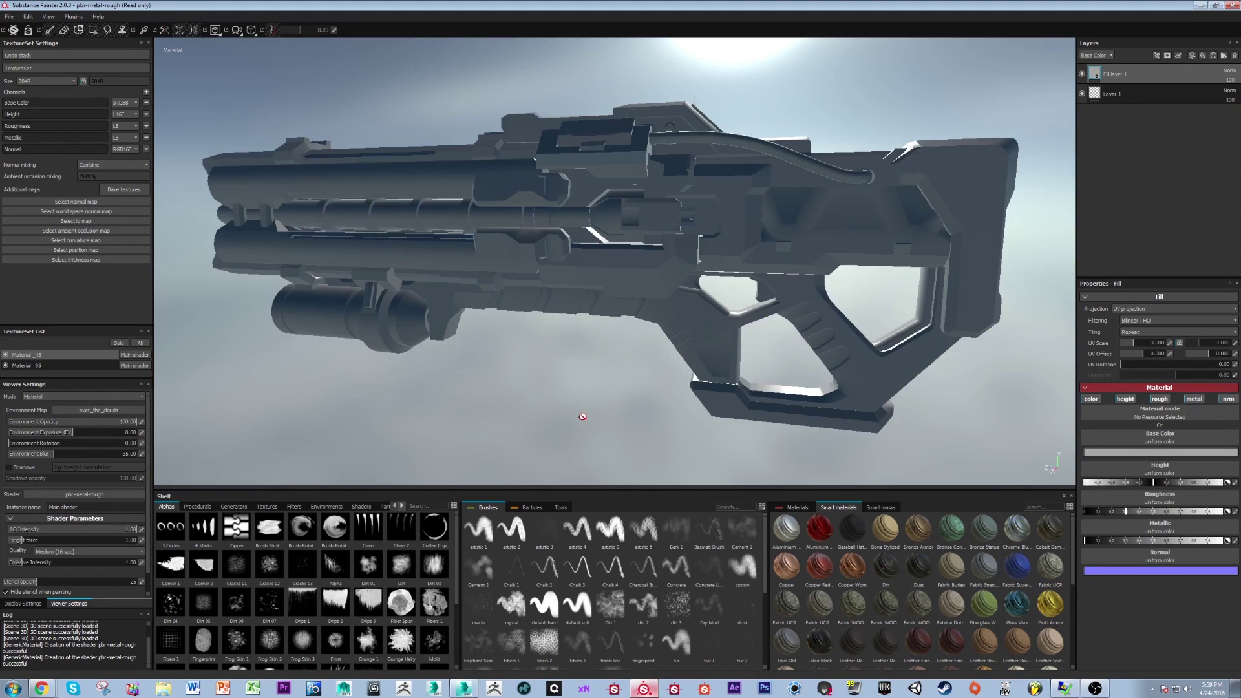
{"action": "right_click_drag", "start_coordinate": [598, 400], "coordinate": [546, 388], "text": "shift"}
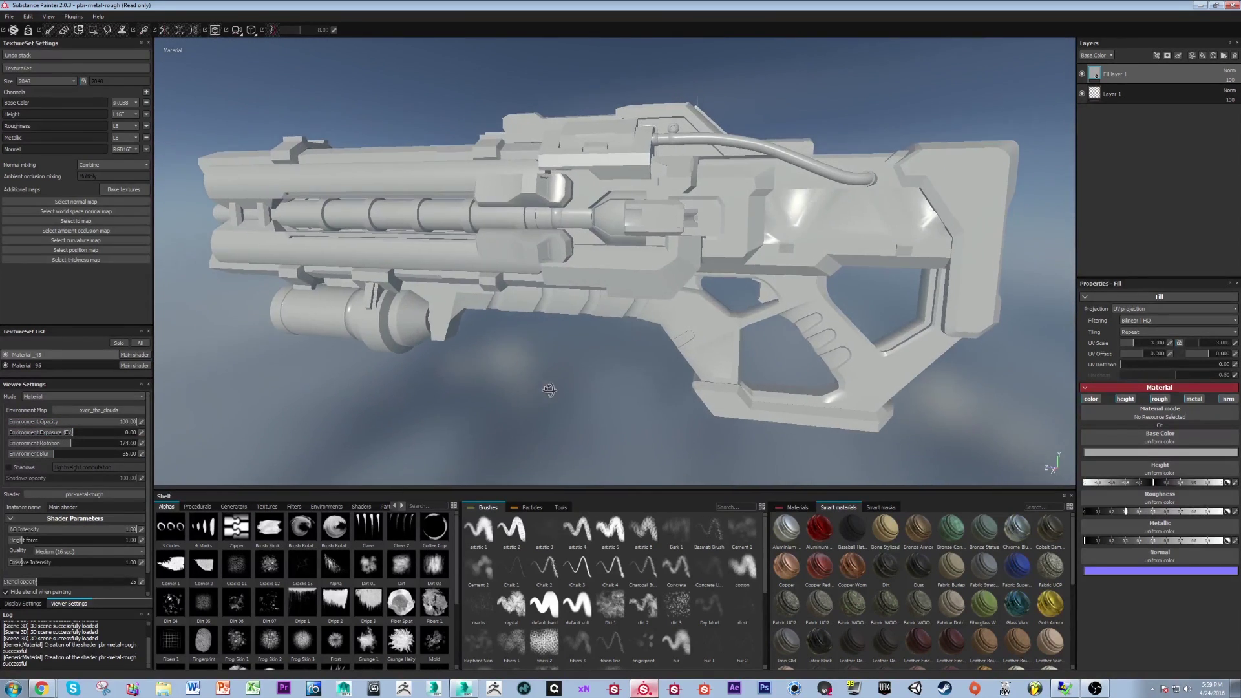
- Lower the Environment Opacity to about 13.64
{"action": "left_click", "coordinate": [36, 423]}
{"action": "left_click_drag", "start_coordinate": [35, 425], "coordinate": [26, 425]}
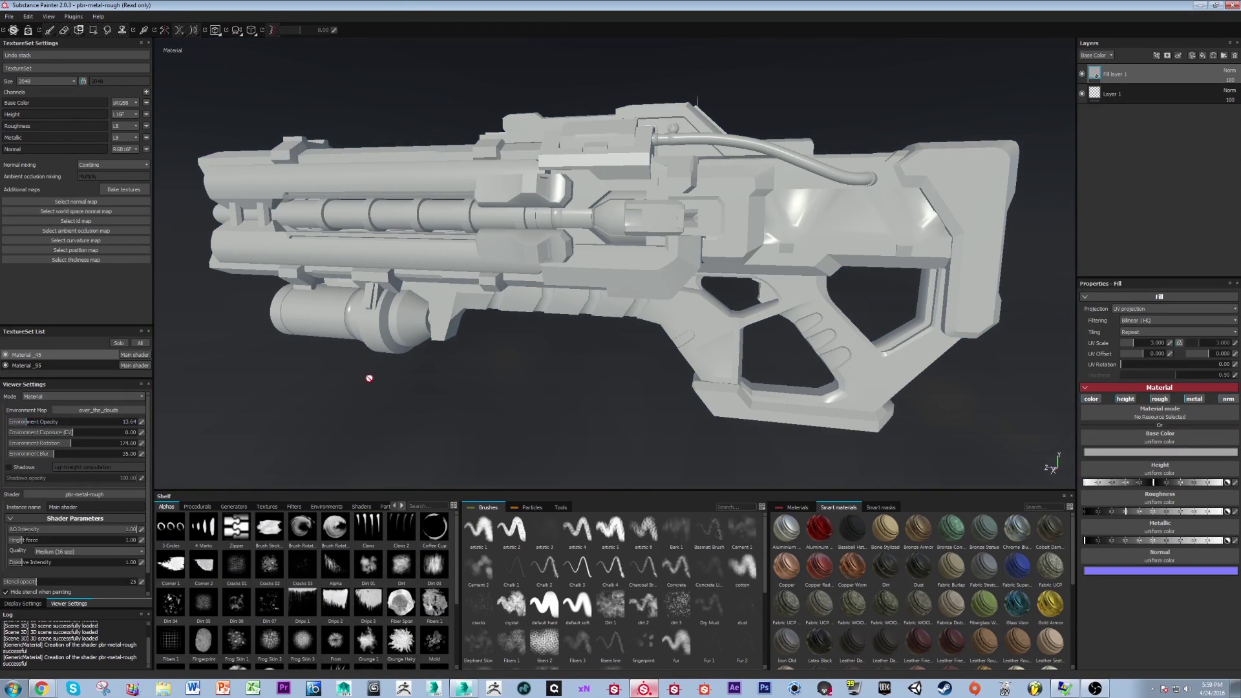
{"action": "scroll", "coordinate": [488, 347], "scroll_direction": "up", "scroll_amount": 3}
{"action": "left_click_drag", "start_coordinate": [492, 357], "coordinate": [492, 353], "text": "alt"}
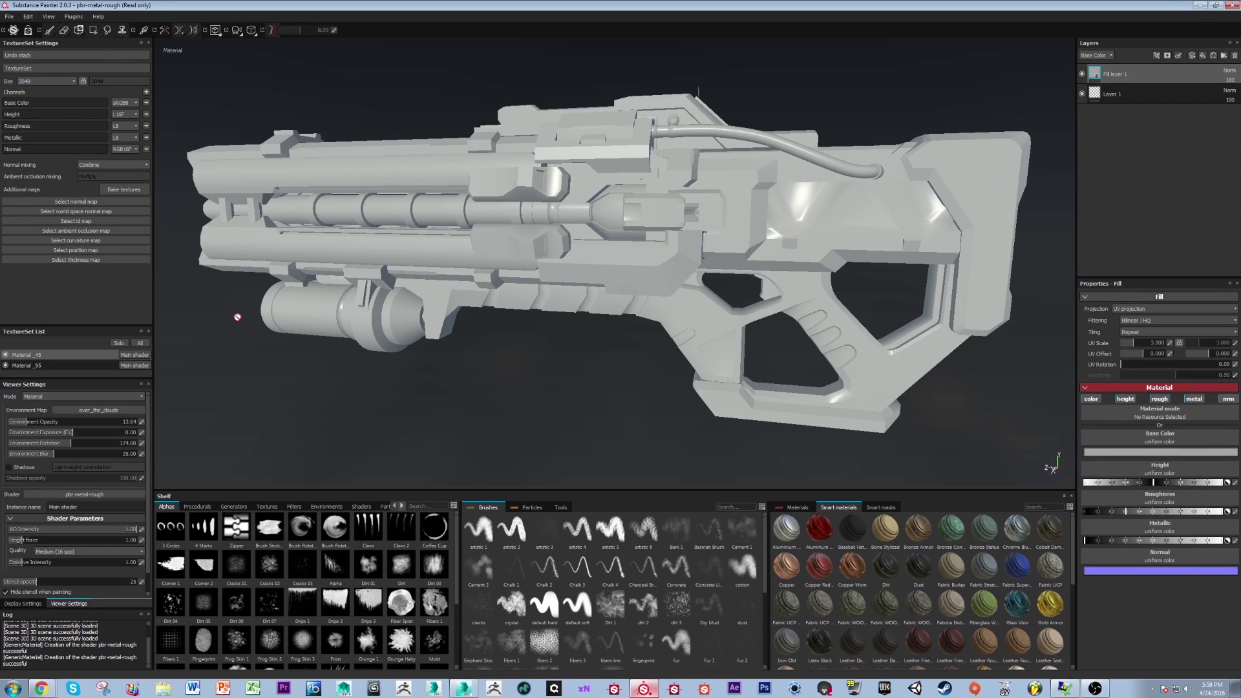
- Open the texture baking settings and limit the additional maps to Normal and Ambient occlusion
{"action": "left_click", "coordinate": [116, 191]}
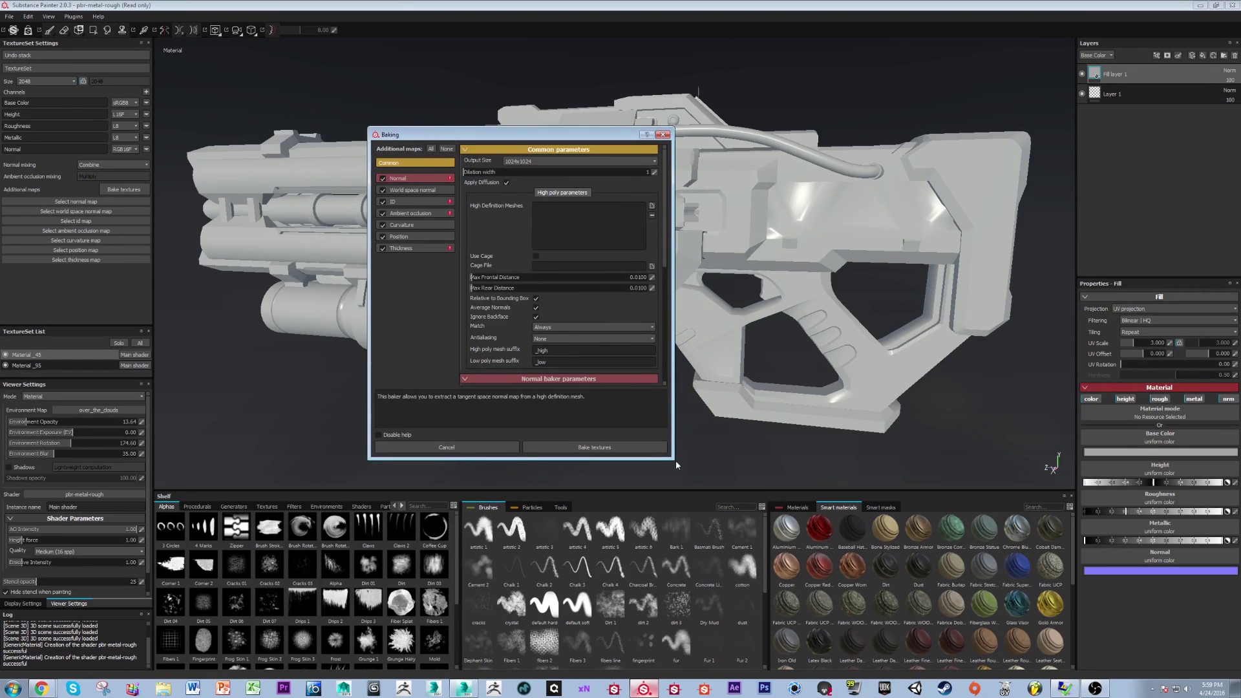
{"action": "left_click", "coordinate": [447, 149]}
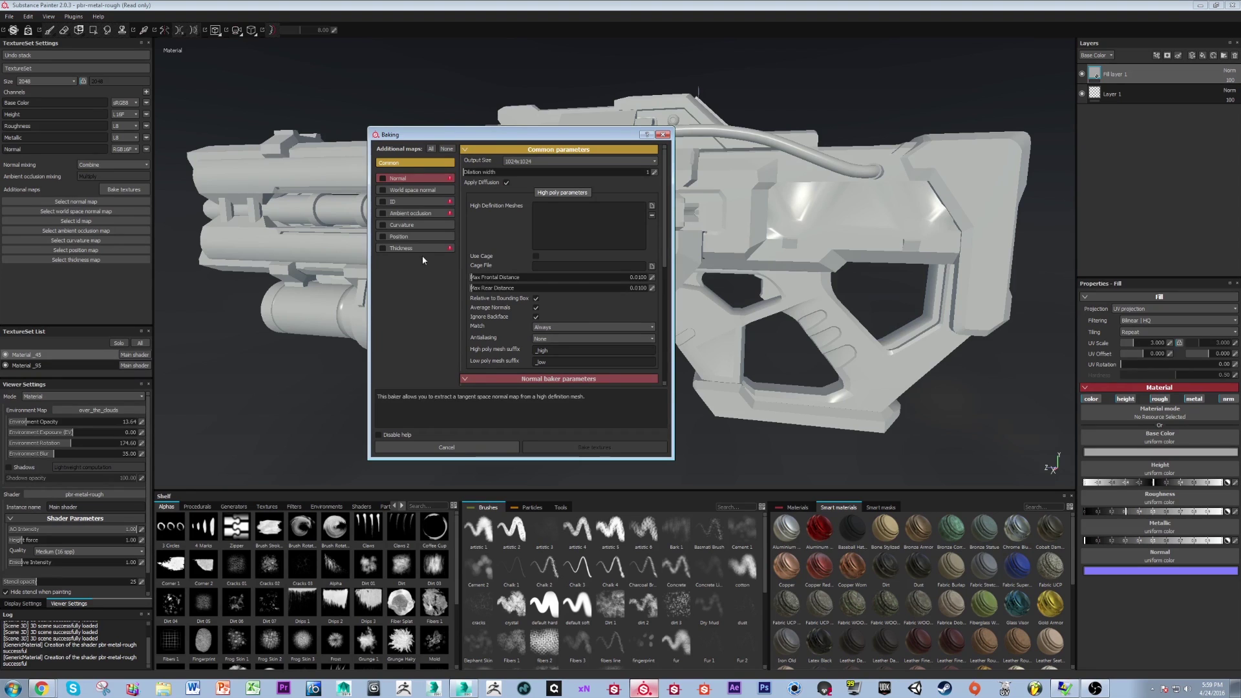
{"action": "left_click", "coordinate": [383, 178]}
{"action": "left_click", "coordinate": [382, 213]}
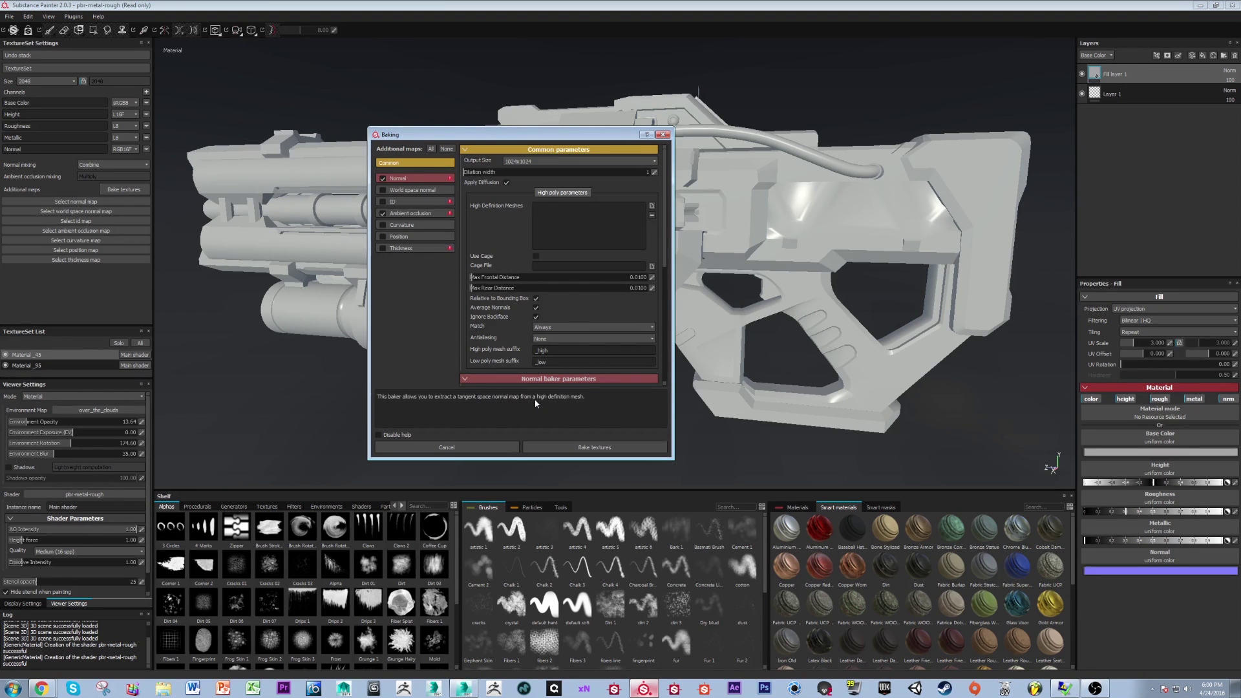
- Set the bake output size to 2048x2048 and load Gun_highv2 as the high definition mesh
{"action": "left_click", "coordinate": [548, 164]}
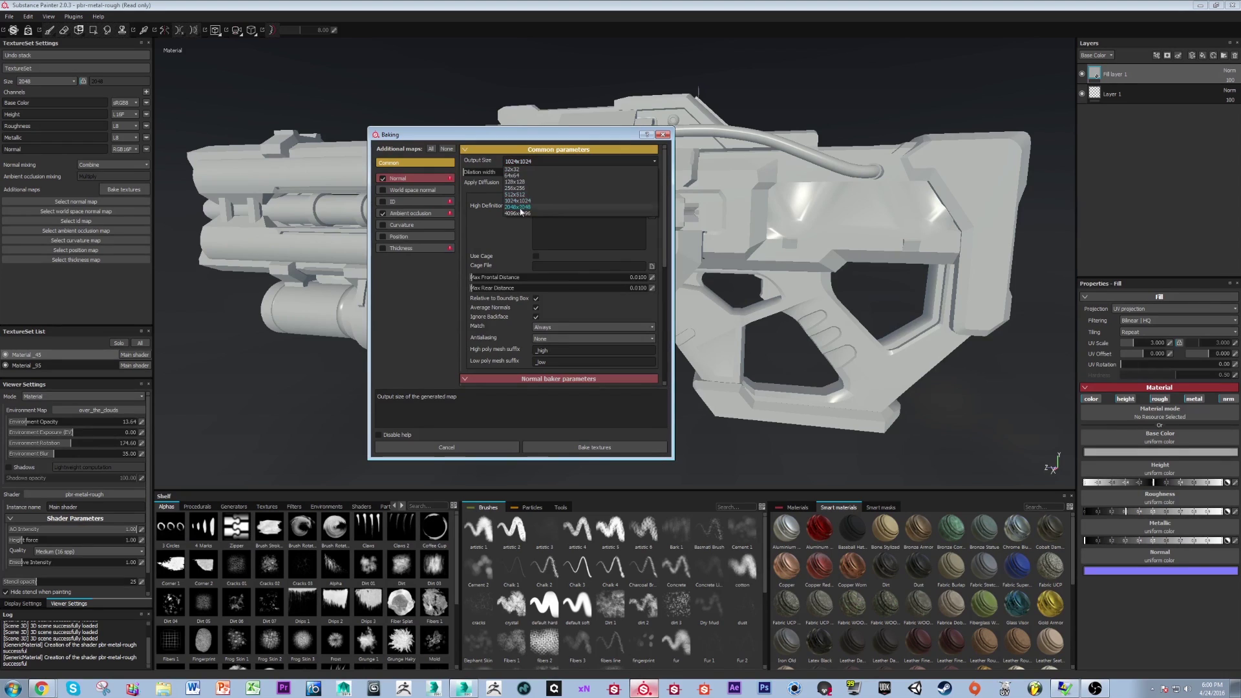
{"action": "left_click", "coordinate": [520, 213]}
{"action": "left_click", "coordinate": [530, 161]}
{"action": "left_click", "coordinate": [518, 179]}
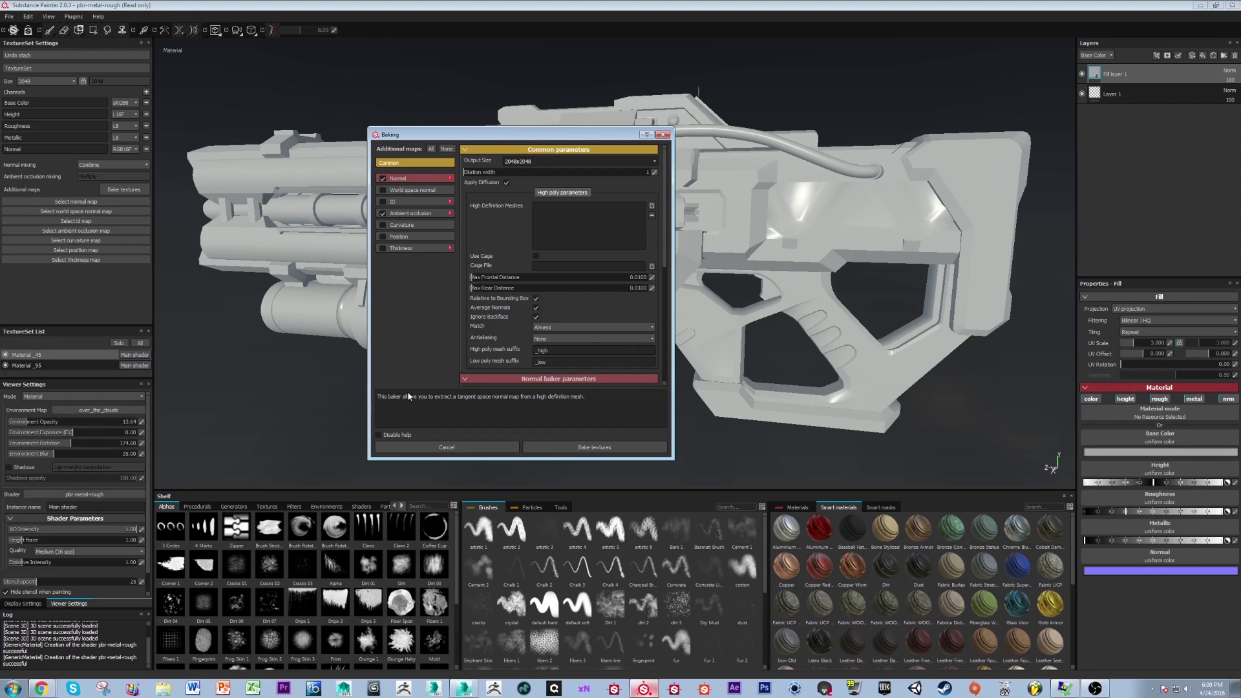
{"action": "left_click", "coordinate": [519, 163]}
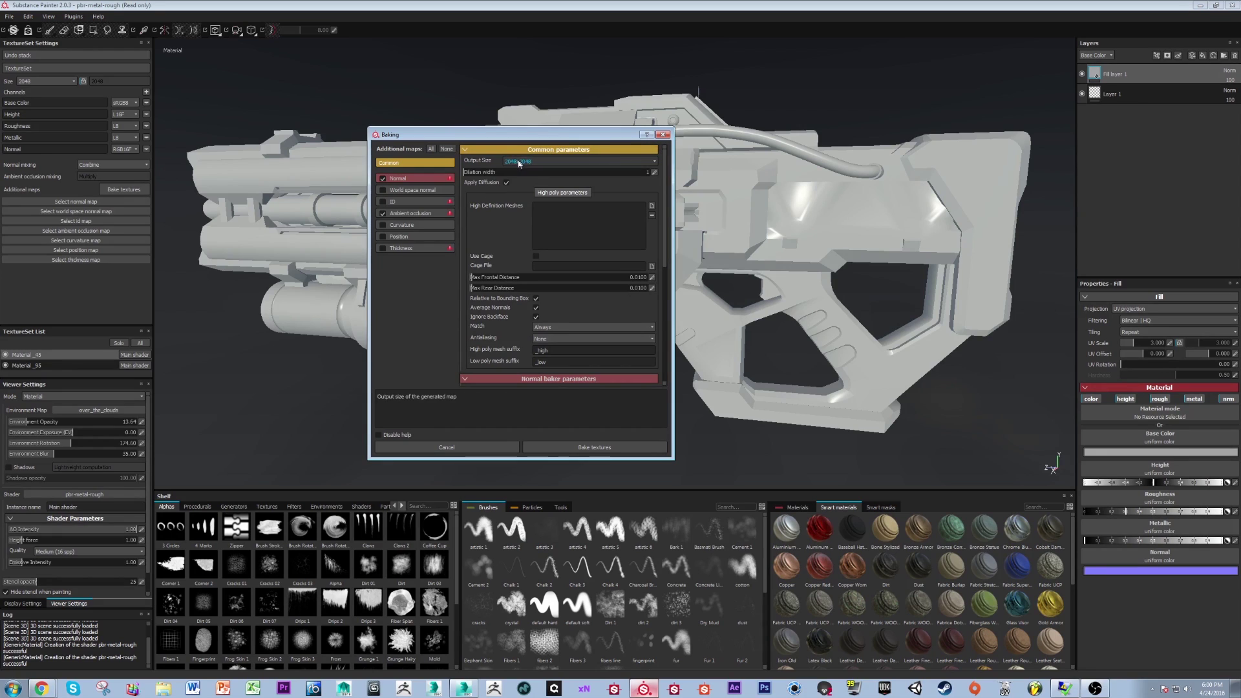
{"action": "left_click", "coordinate": [518, 163]}
{"action": "left_click", "coordinate": [521, 203]}
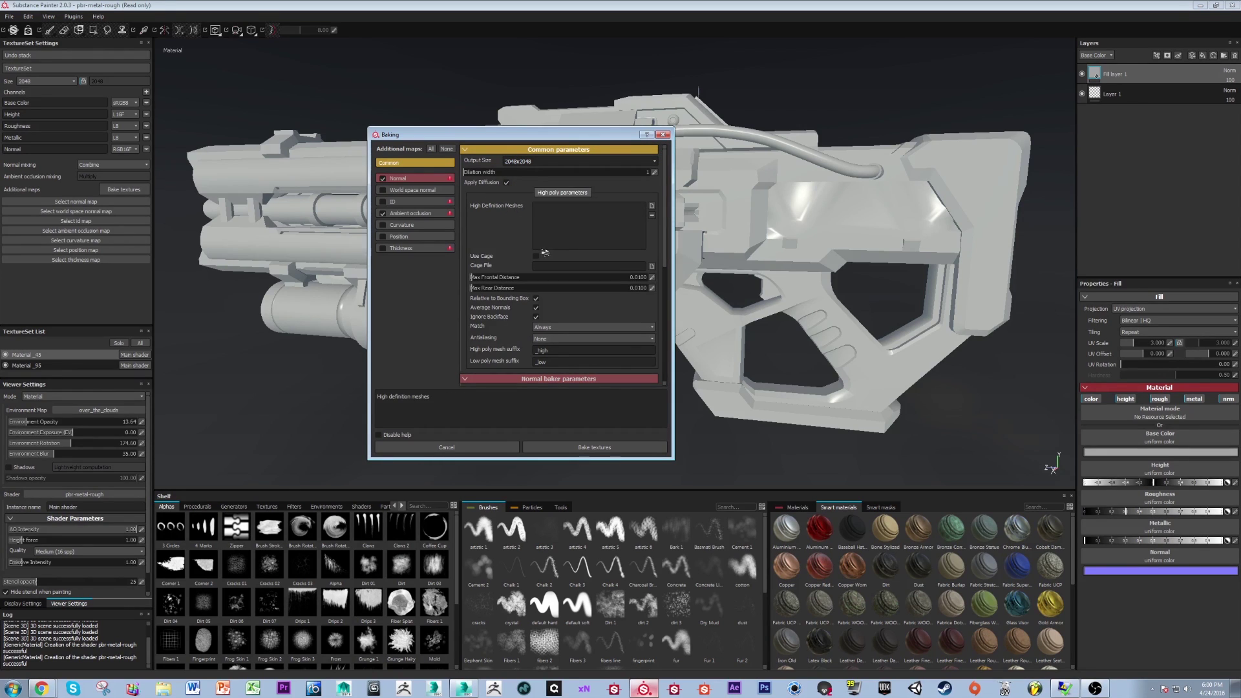
{"action": "left_click", "coordinate": [652, 206]}
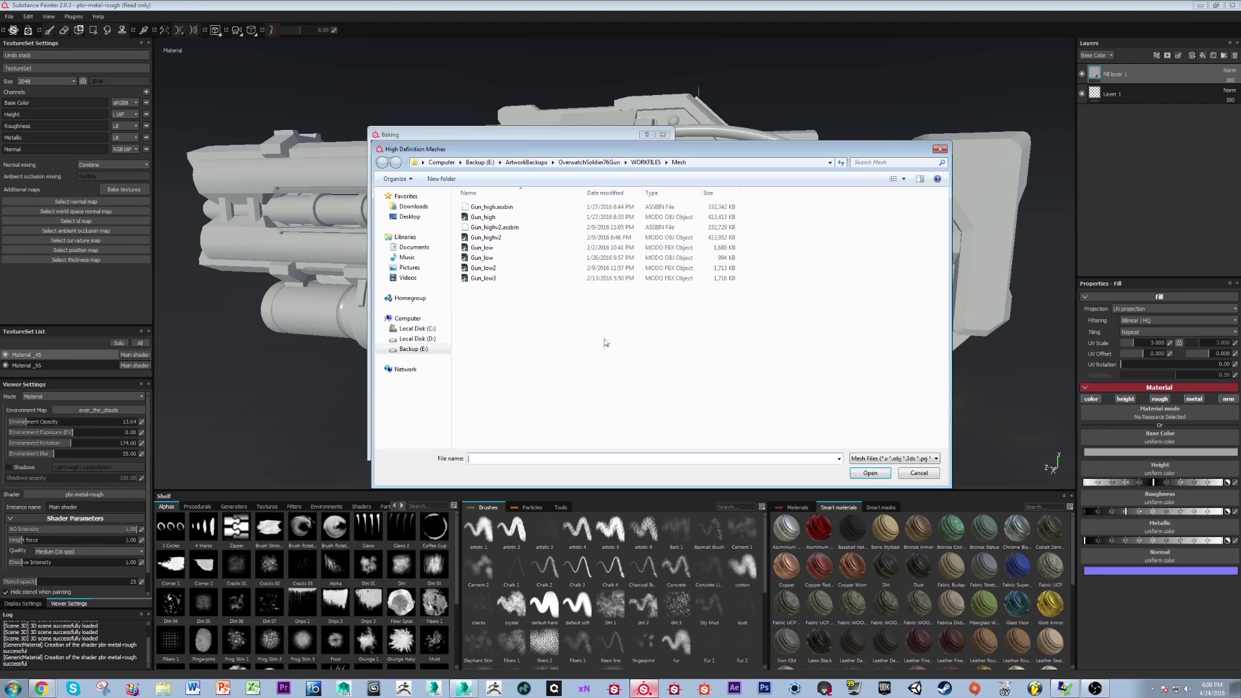
{"action": "double_click", "coordinate": [512, 233]}
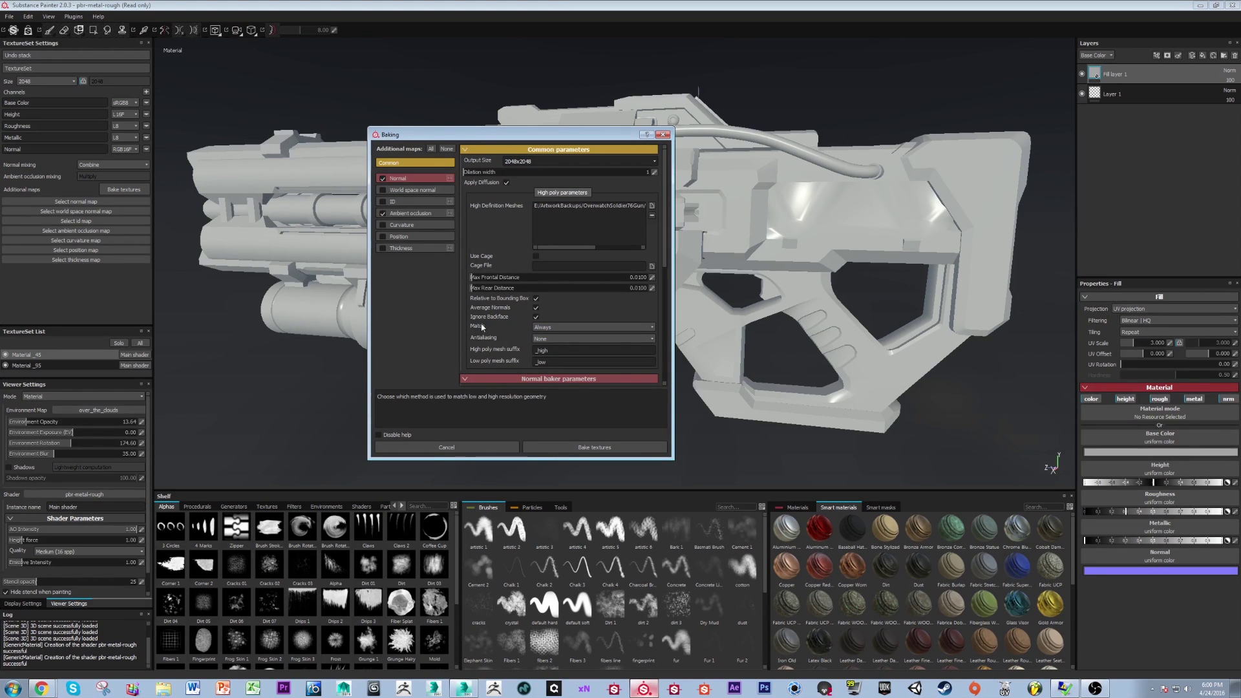
- Match low and high poly geometry By Mesh Name and bake the selected maps for the gun
{"action": "left_click", "coordinate": [539, 327]}
{"action": "left_click", "coordinate": [546, 334]}
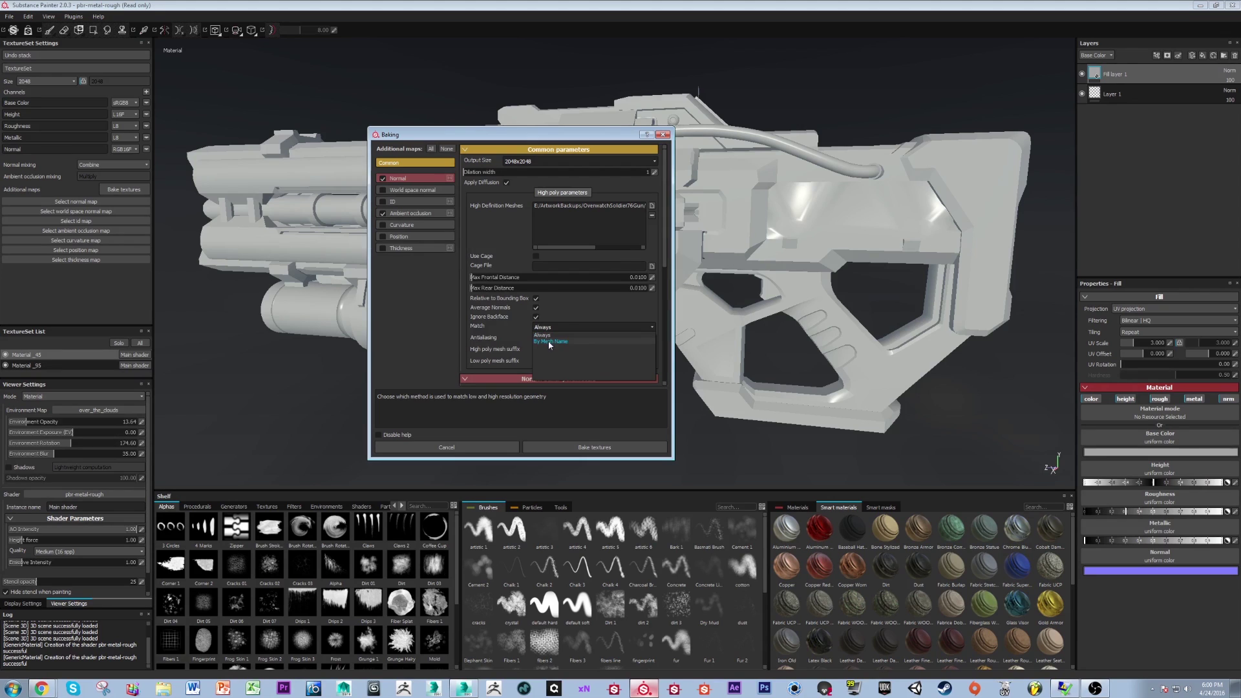
{"action": "left_click", "coordinate": [553, 339]}
{"action": "left_click", "coordinate": [560, 337]}
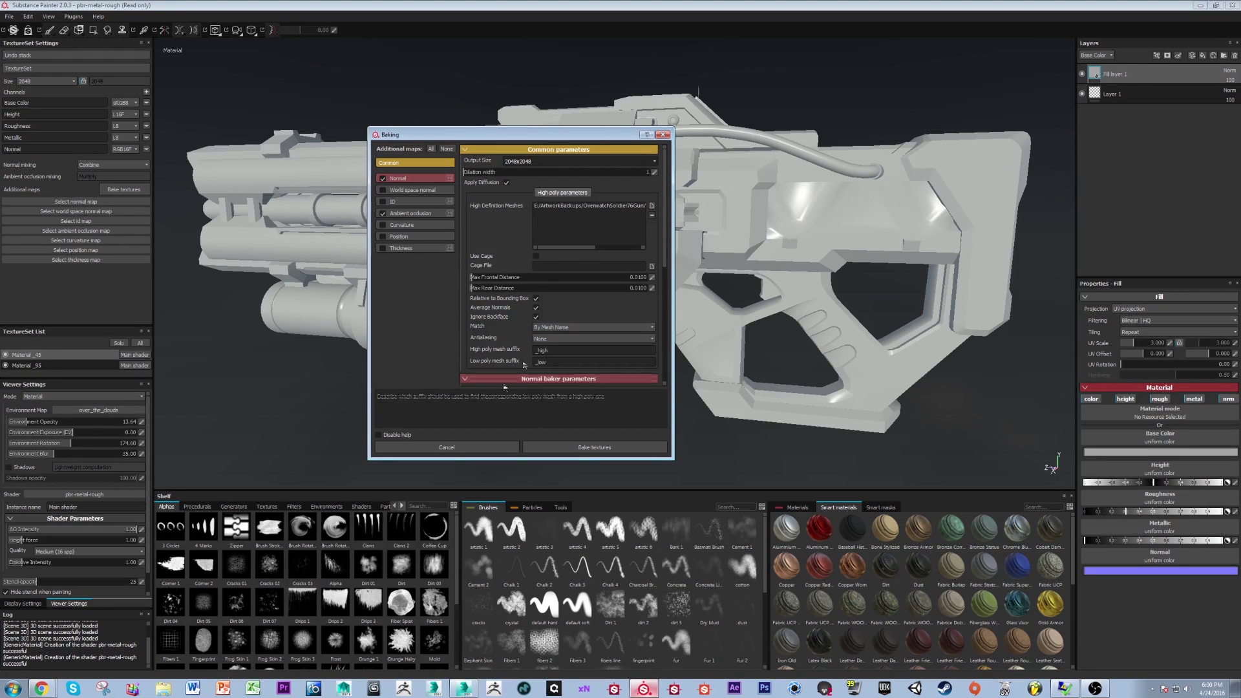
{"action": "left_click", "coordinate": [588, 447]}
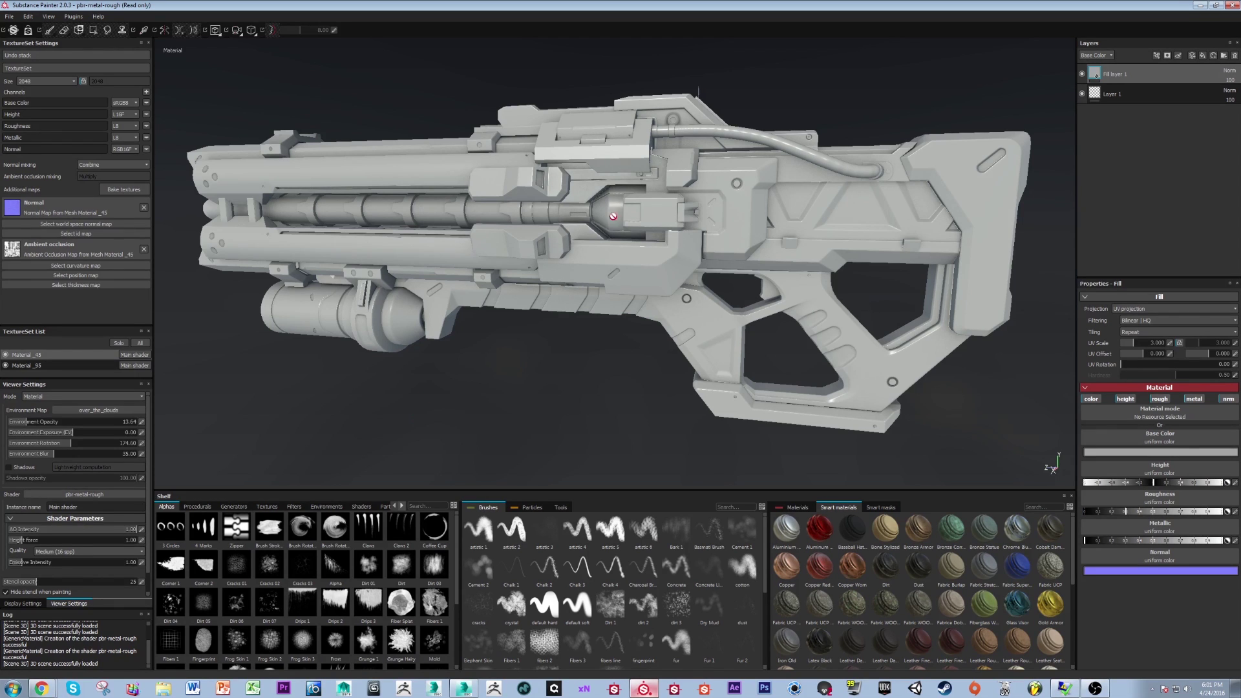
- Inspect the baked normal and ambient occlusion detail on the gun's barrels, body and stock from several angles
{"action": "scroll", "coordinate": [655, 270], "scroll_direction": "up", "scroll_amount": 4}
{"action": "middle_click_drag", "start_coordinate": [655, 270], "coordinate": [824, 230], "text": "alt"}
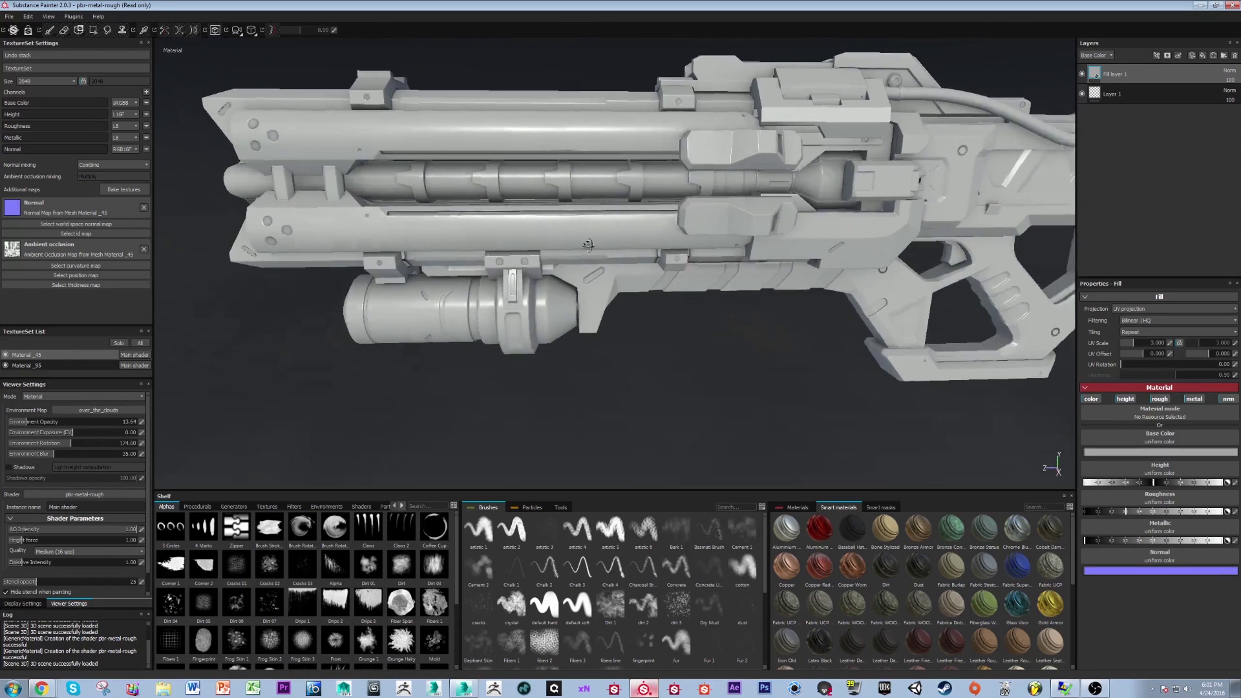
{"action": "left_click_drag", "start_coordinate": [824, 230], "coordinate": [515, 234], "text": "alt"}
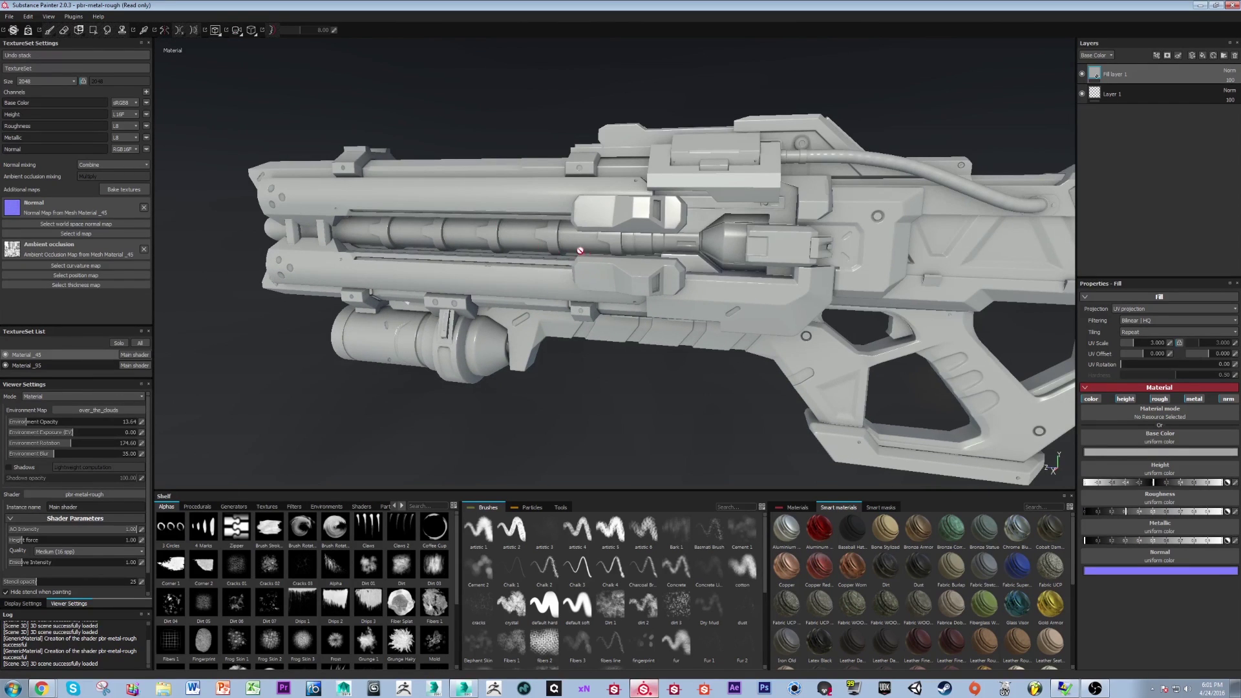
{"action": "middle_click_drag", "start_coordinate": [816, 359], "coordinate": [684, 311], "text": "alt"}
{"action": "left_click_drag", "start_coordinate": [684, 311], "coordinate": [618, 322], "text": "alt"}
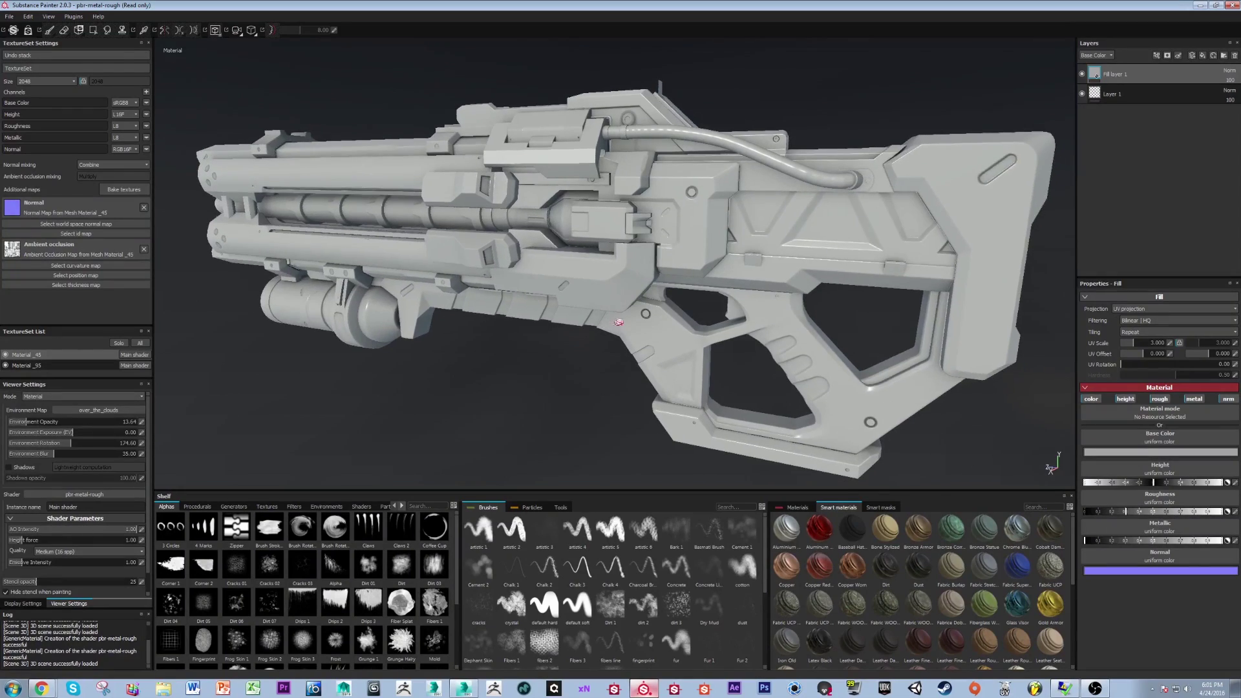
{"action": "middle_click_drag", "start_coordinate": [541, 303], "coordinate": [564, 249], "text": "alt"}
{"action": "left_click_drag", "start_coordinate": [563, 248], "coordinate": [624, 236], "text": "alt"}
{"action": "middle_click_drag", "start_coordinate": [625, 236], "coordinate": [624, 287], "text": "alt"}
{"action": "left_click_drag", "start_coordinate": [662, 284], "coordinate": [621, 268], "text": "alt"}
{"action": "left_click_drag", "start_coordinate": [560, 237], "coordinate": [578, 226], "text": "alt"}
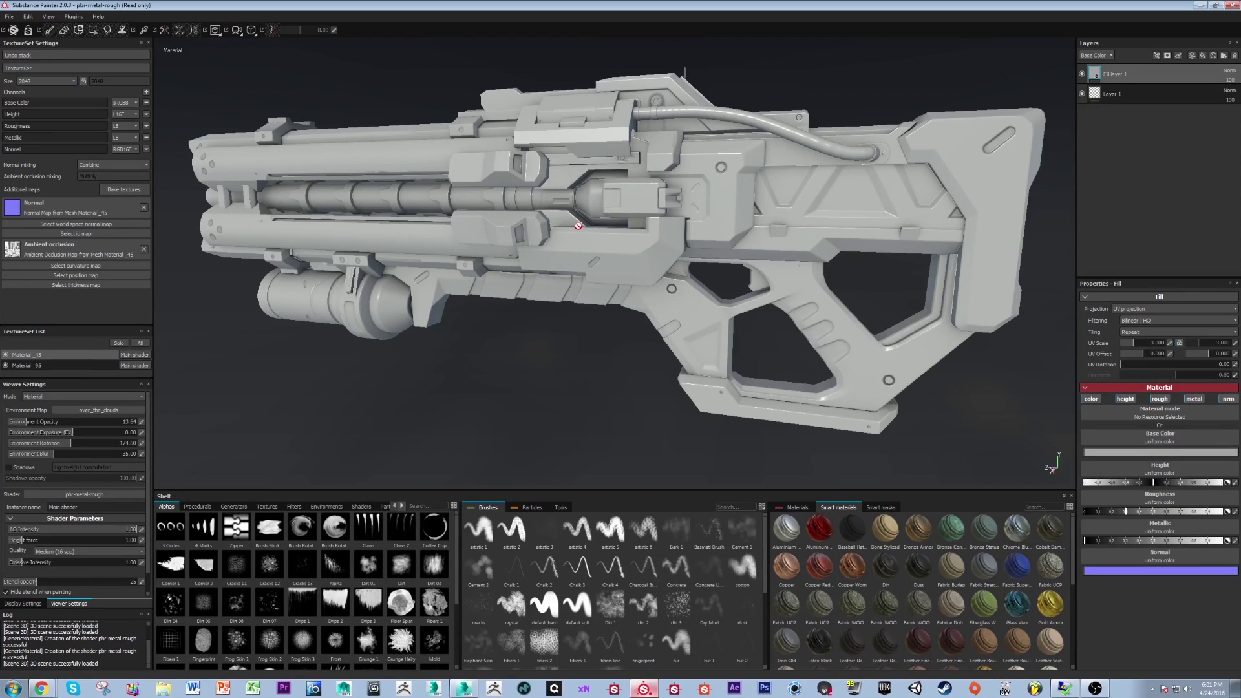